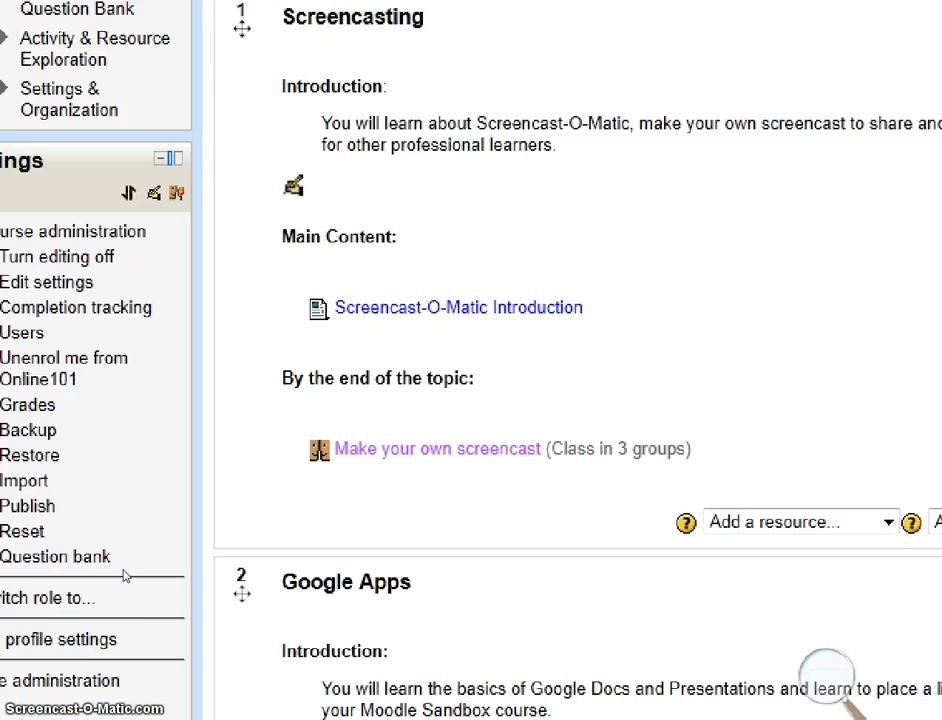
# Open the question import page of the course's question bank and read the help for the Aiken format
pyautogui.click(44, 568)
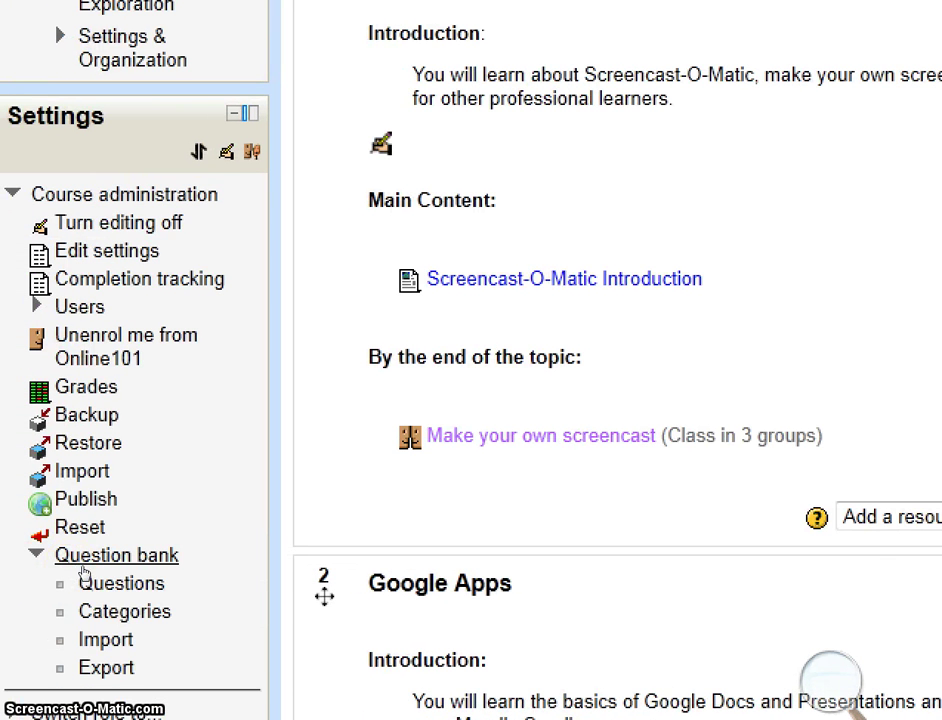
pyautogui.click(84, 566)
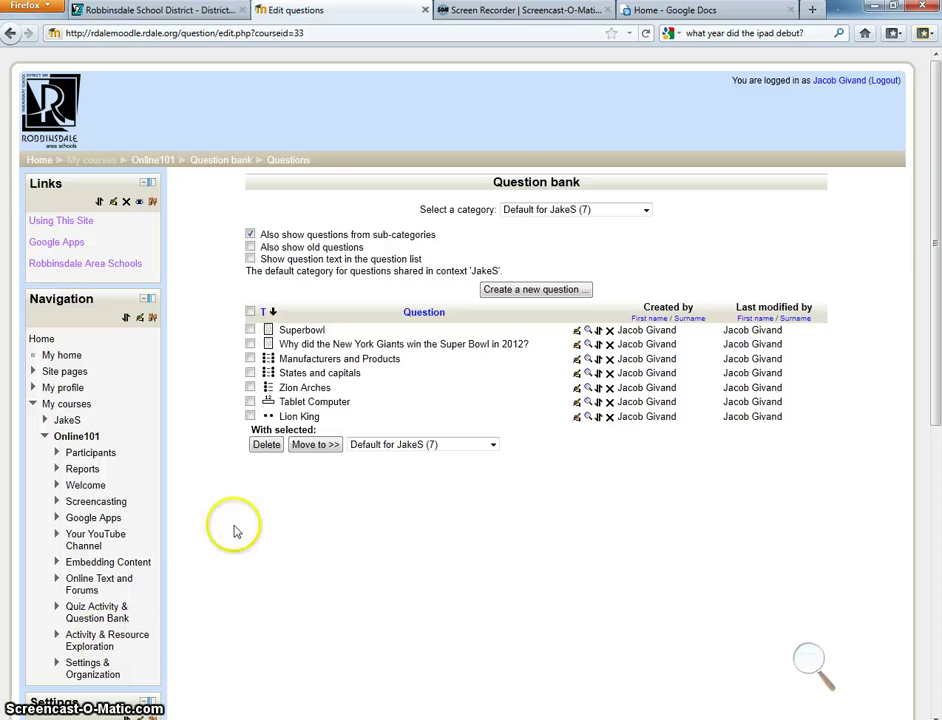
pyautogui.scroll(-5, 195, 570)
pyautogui.scroll(-5, 203, 570)
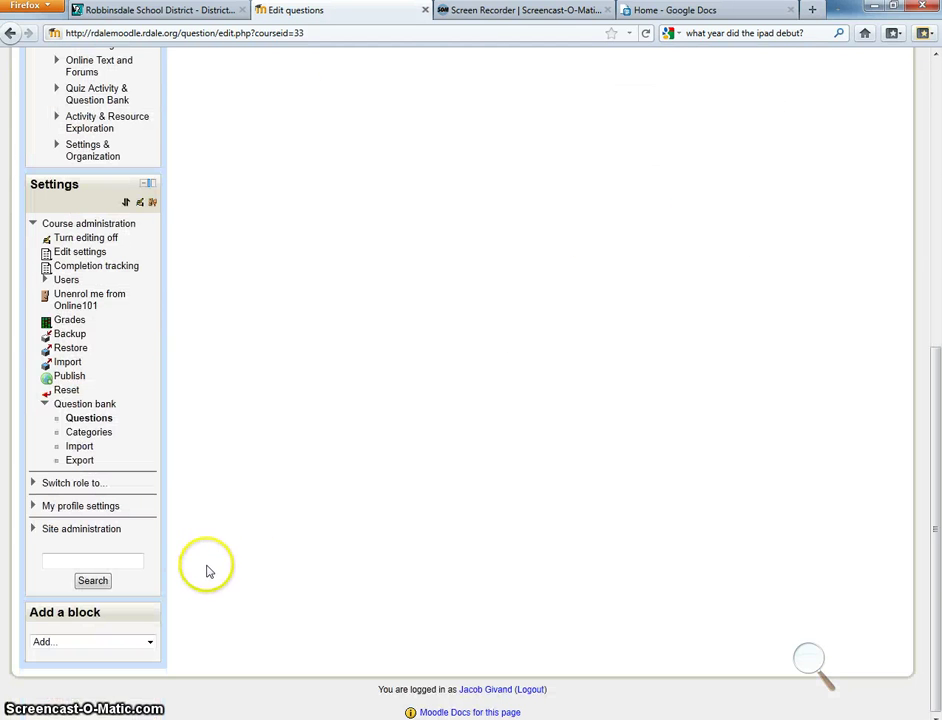
pyautogui.click(73, 449)
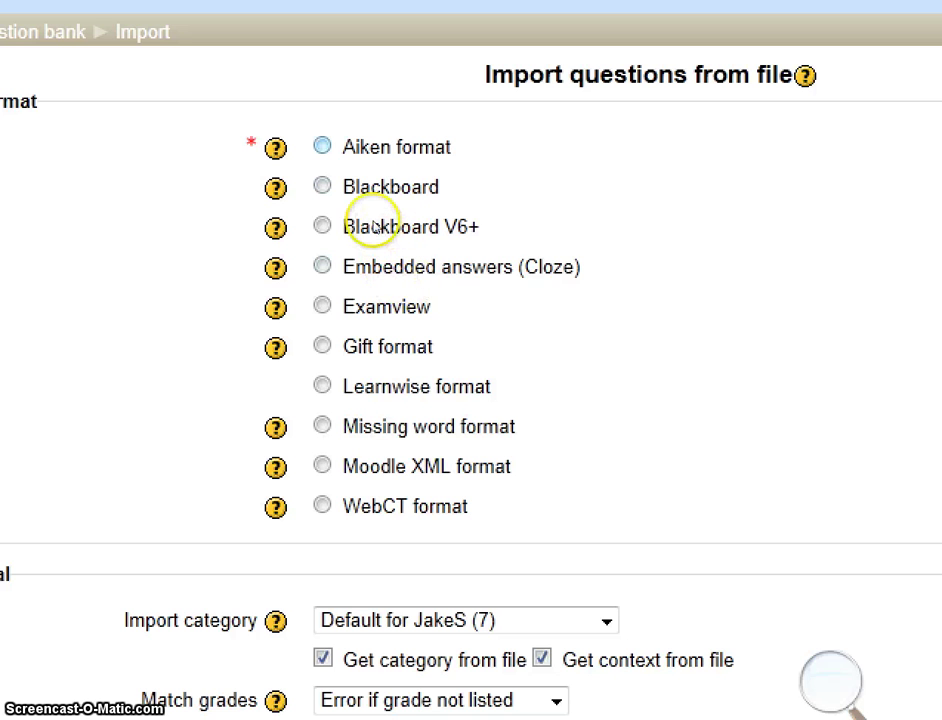
pyautogui.click(275, 147)
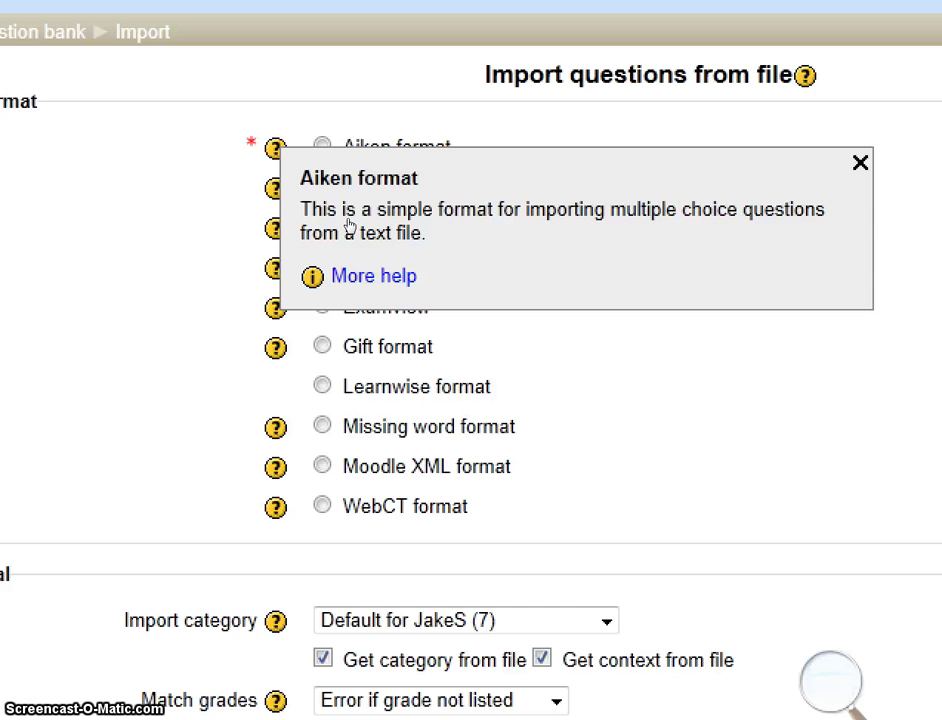
pyautogui.click(268, 255)
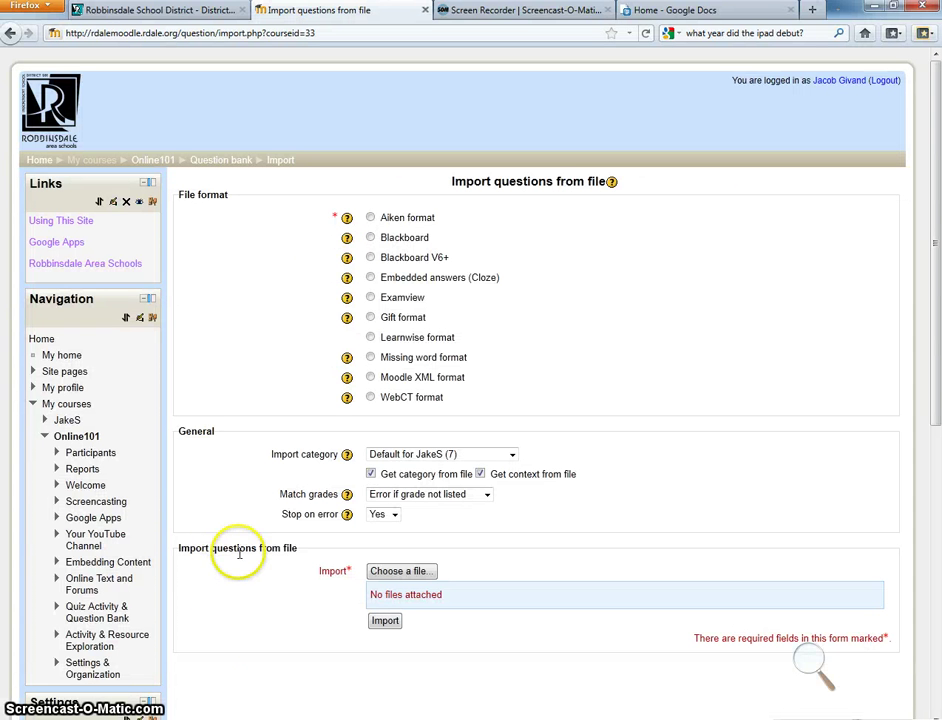
# Switch to the blank Word document and enter the question "What is the name of your cat?" as its first line
pyautogui.click(127, 716)
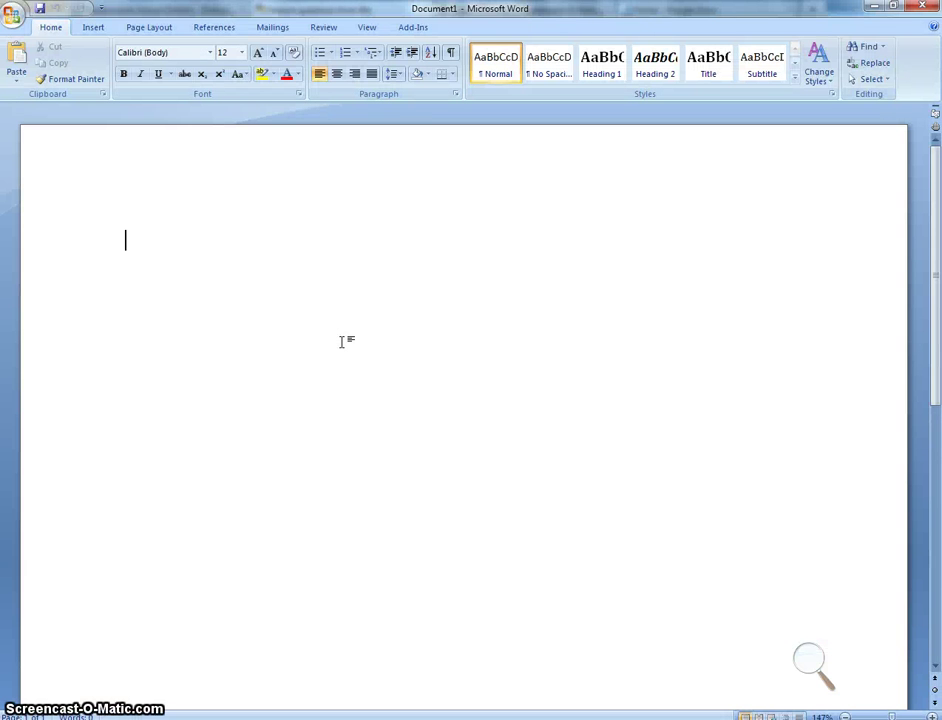
pyautogui.click(330, 341)
pyautogui.write('What')
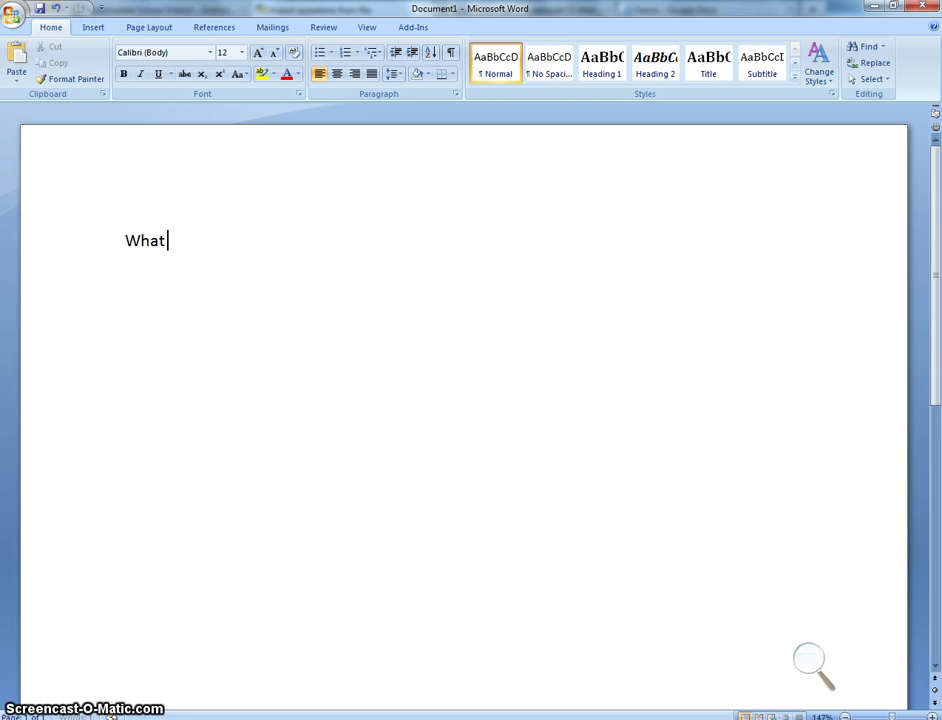
pyautogui.write(' is')
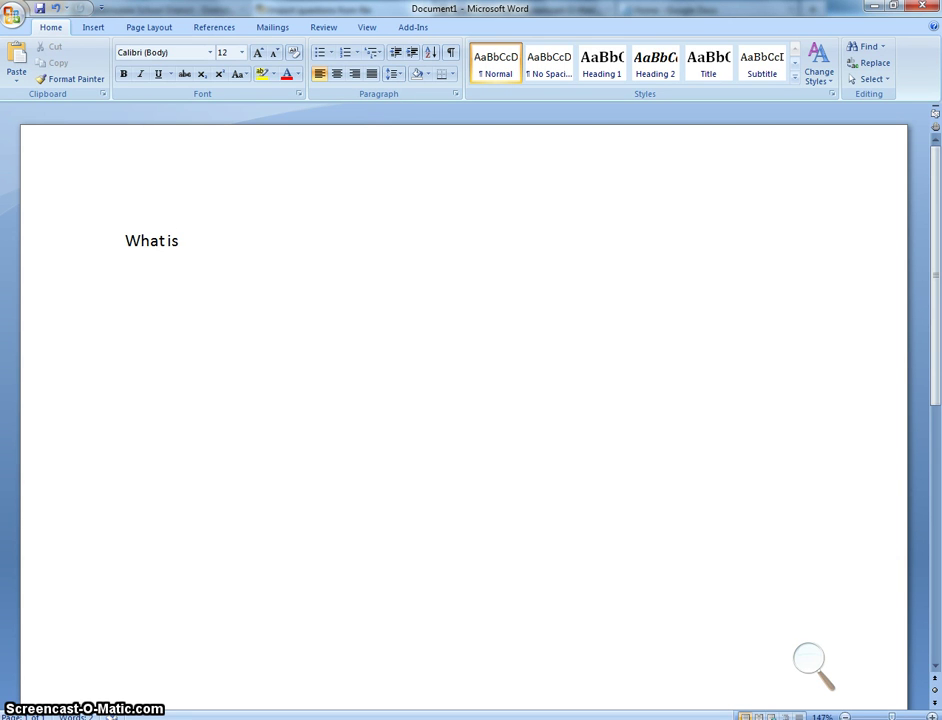
pyautogui.write(' the name o')
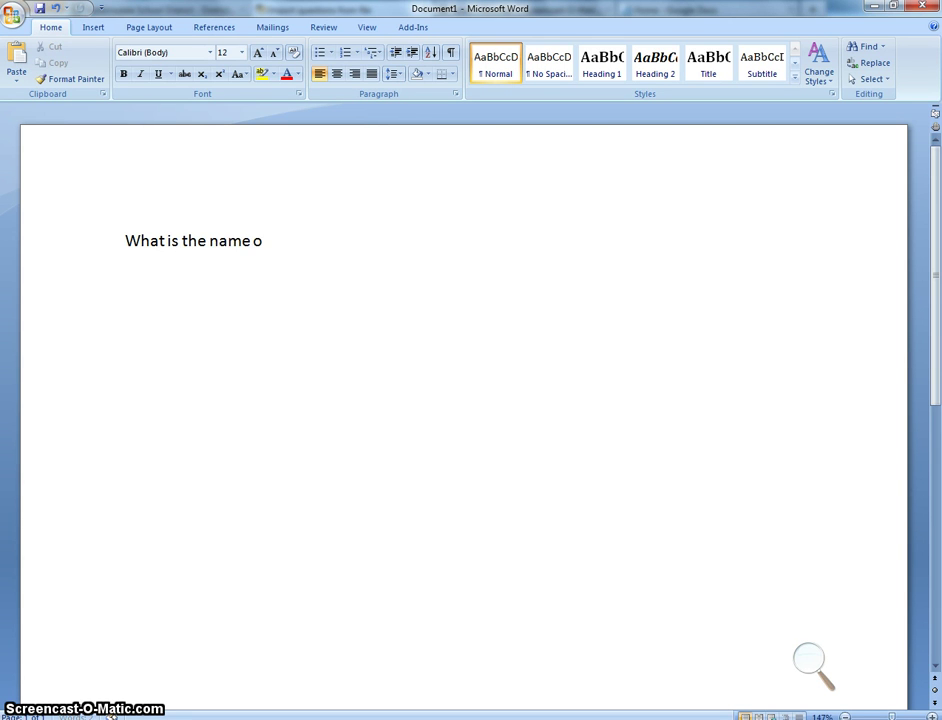
pyautogui.write('f your cat?')
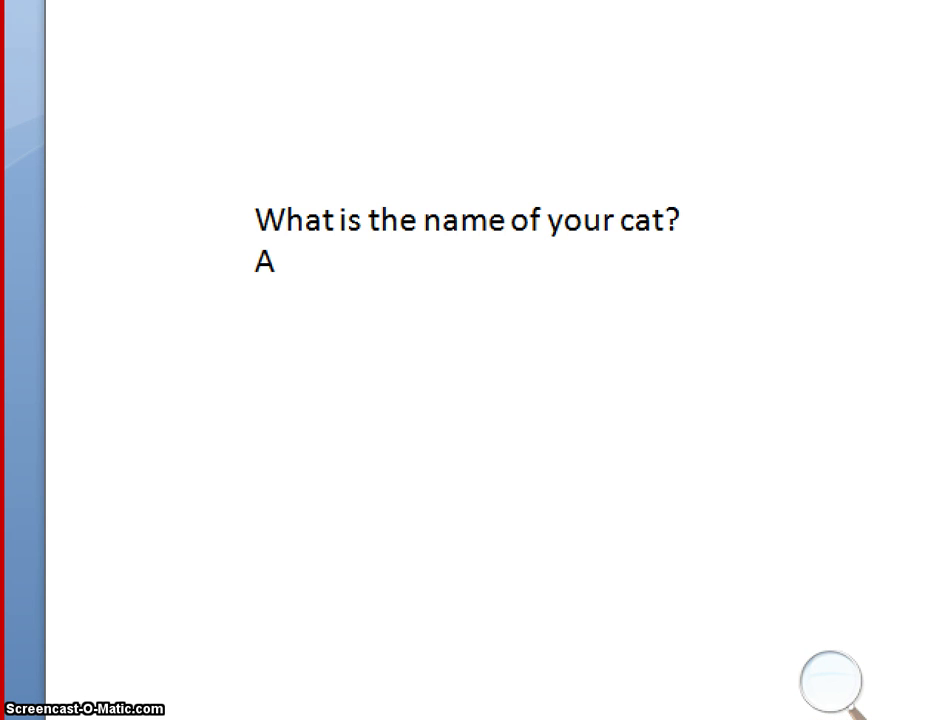
# Enter "A. William" as the first answer option below the question and undo its automatic numbering
pyautogui.write('. ')
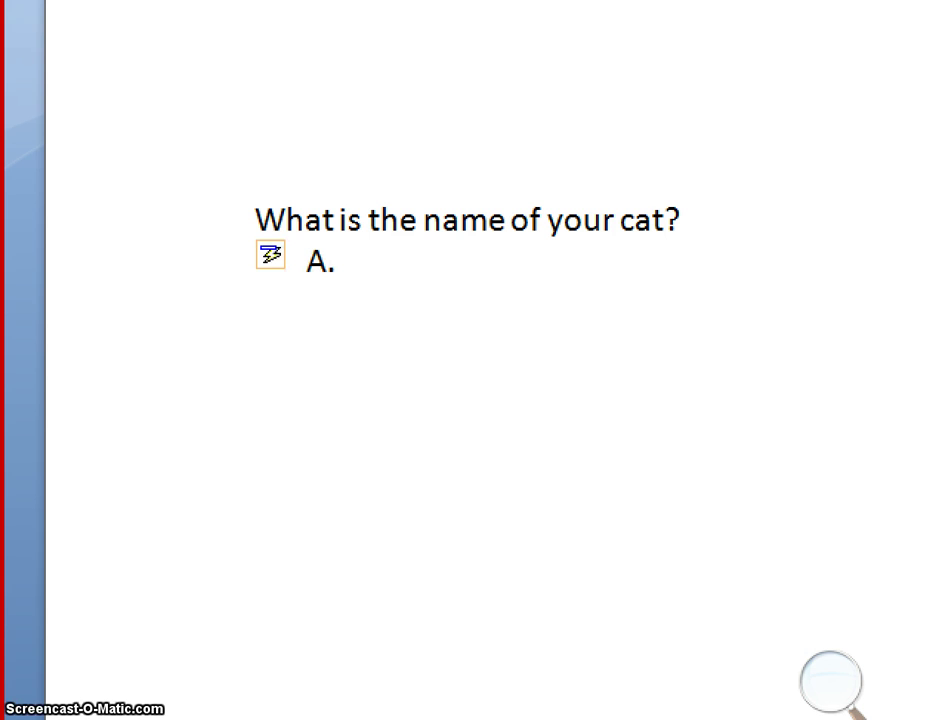
pyautogui.write('Wil')
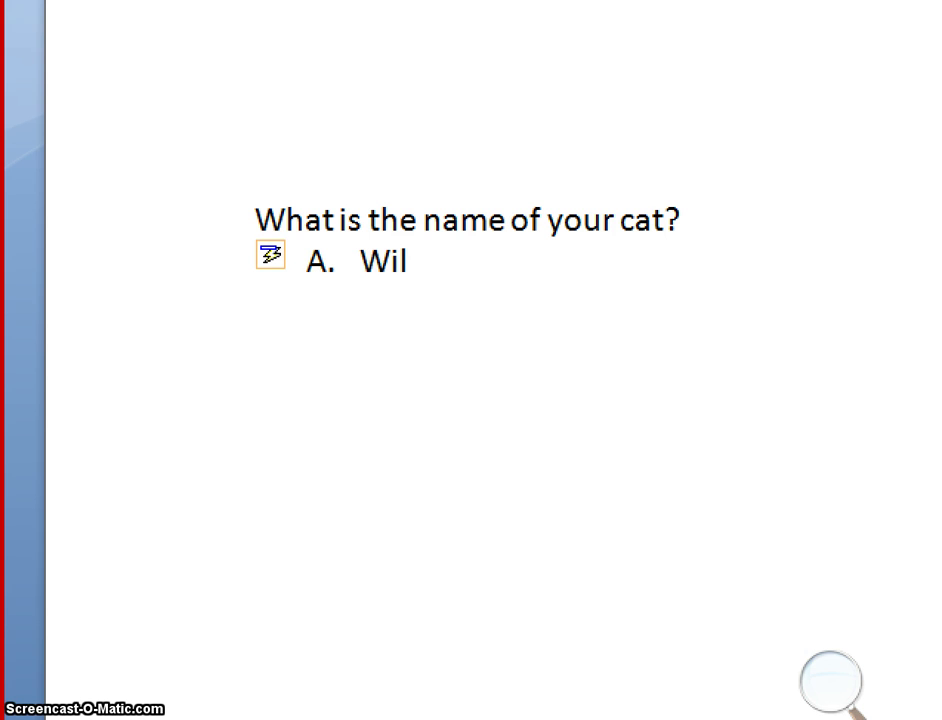
pyautogui.write('liam')
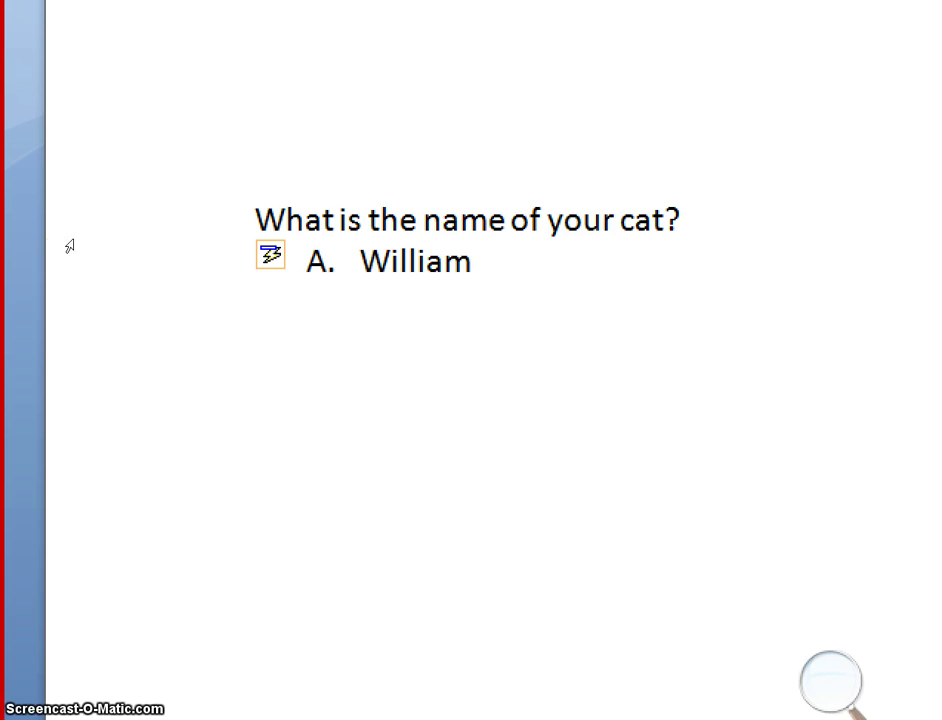
pyautogui.hotkey('alt', 'shift', 'F10')
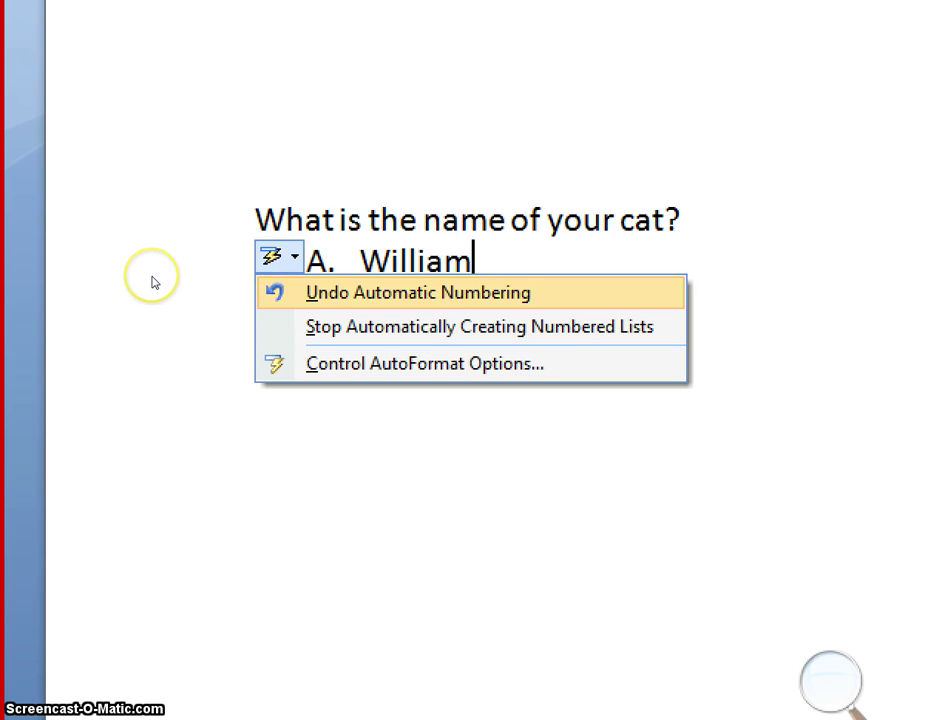
pyautogui.press('Return')
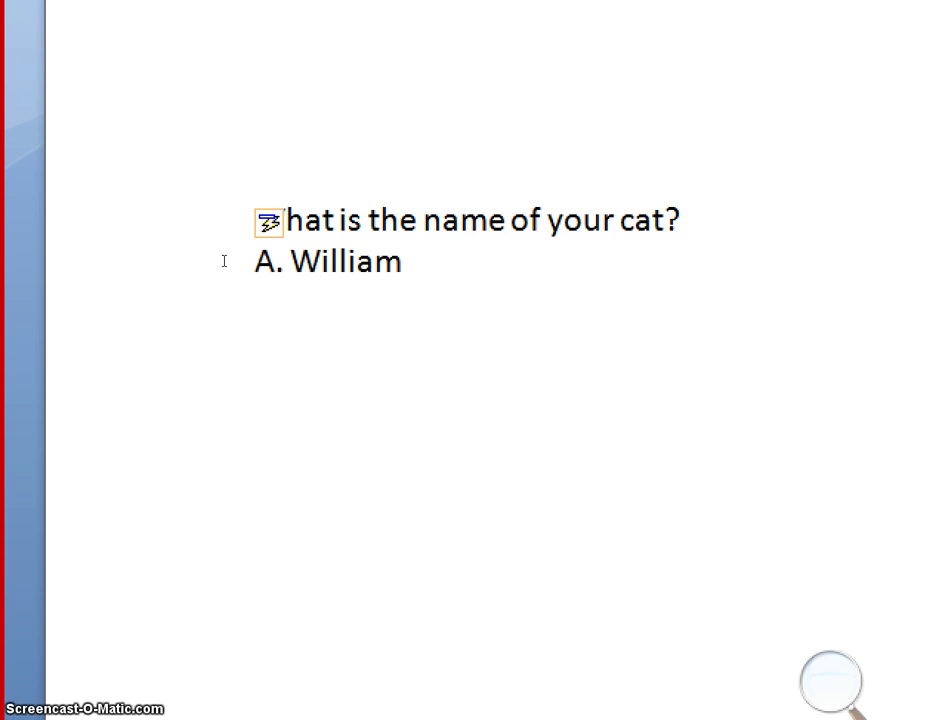
# Add the answer options "B. Chester", "C. Fifi" and "D. Eileen" on separate lines below option A
pyautogui.press('Return')
pyautogui.write('B')
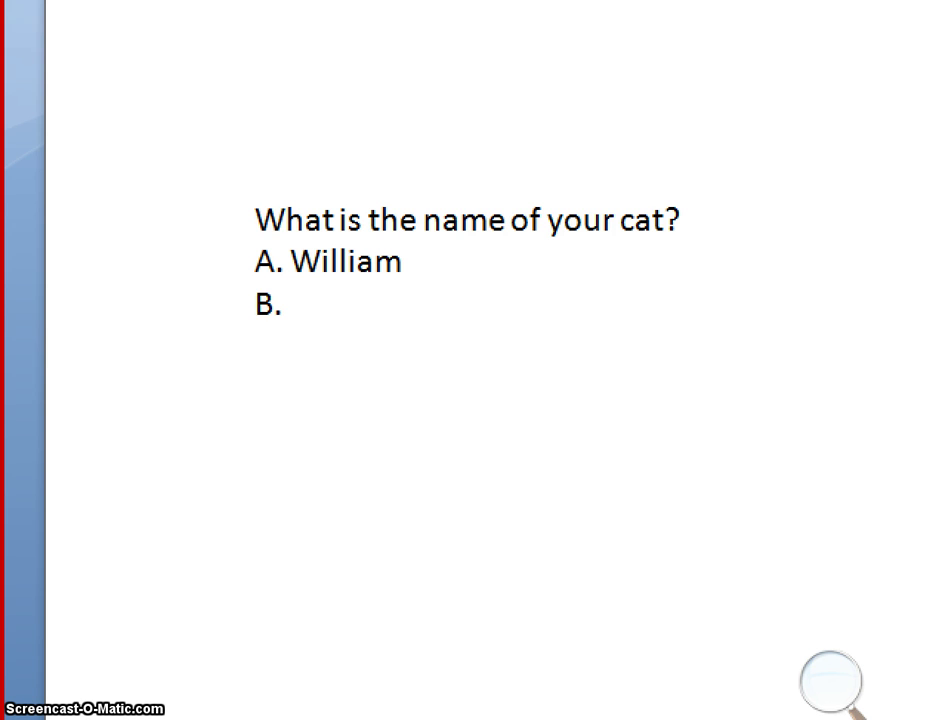
pyautogui.write('. Cehs')
pyautogui.press('BackSpace')
pyautogui.press('BackSpace')
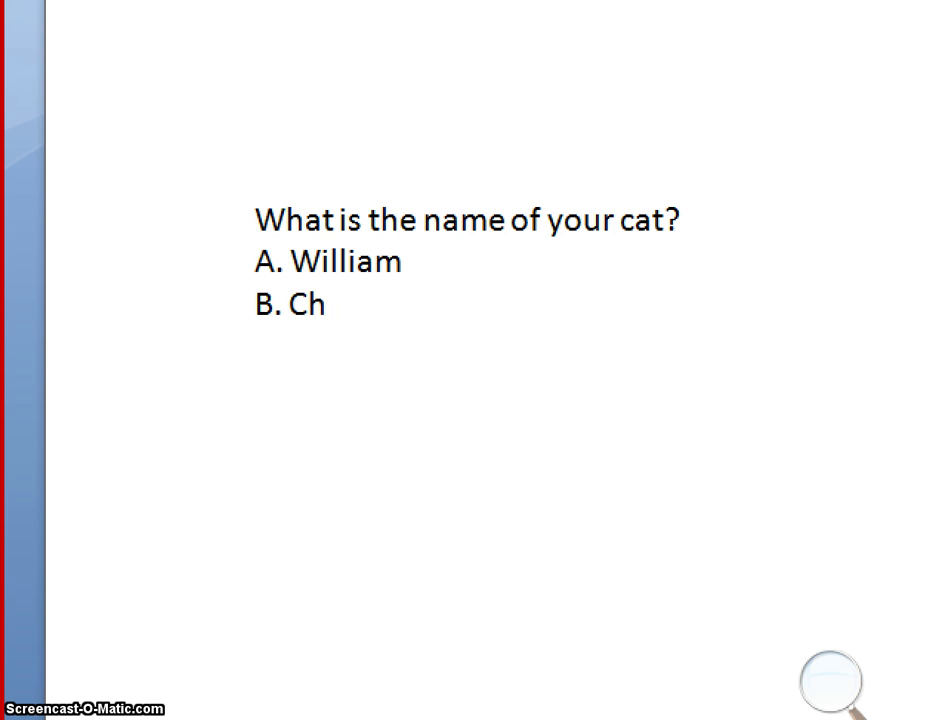
pyautogui.press('BackSpace')
pyautogui.write('este')
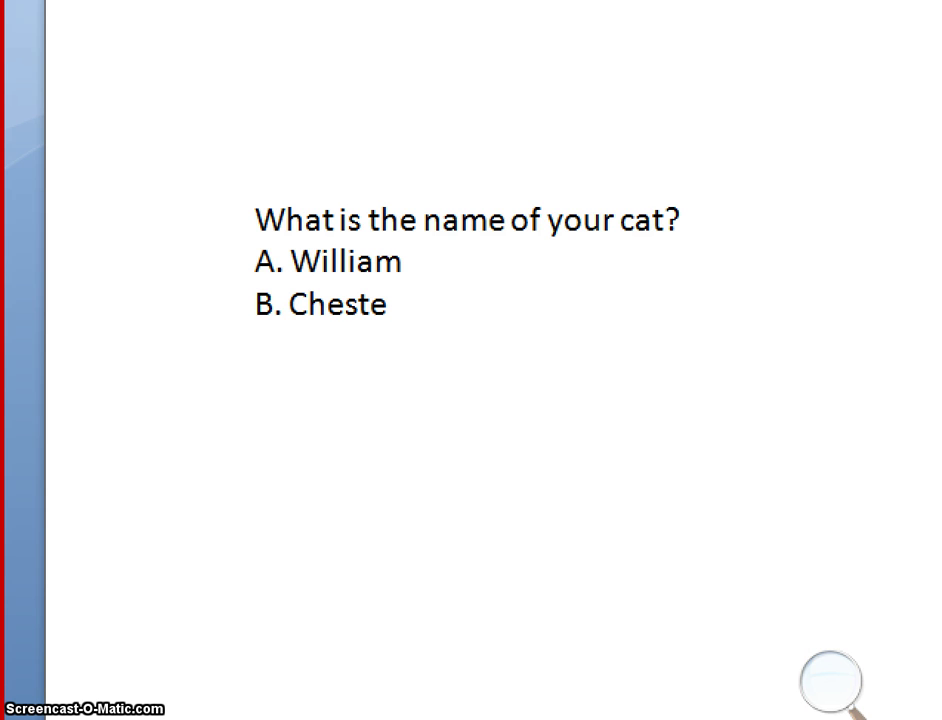
pyautogui.write('r C')
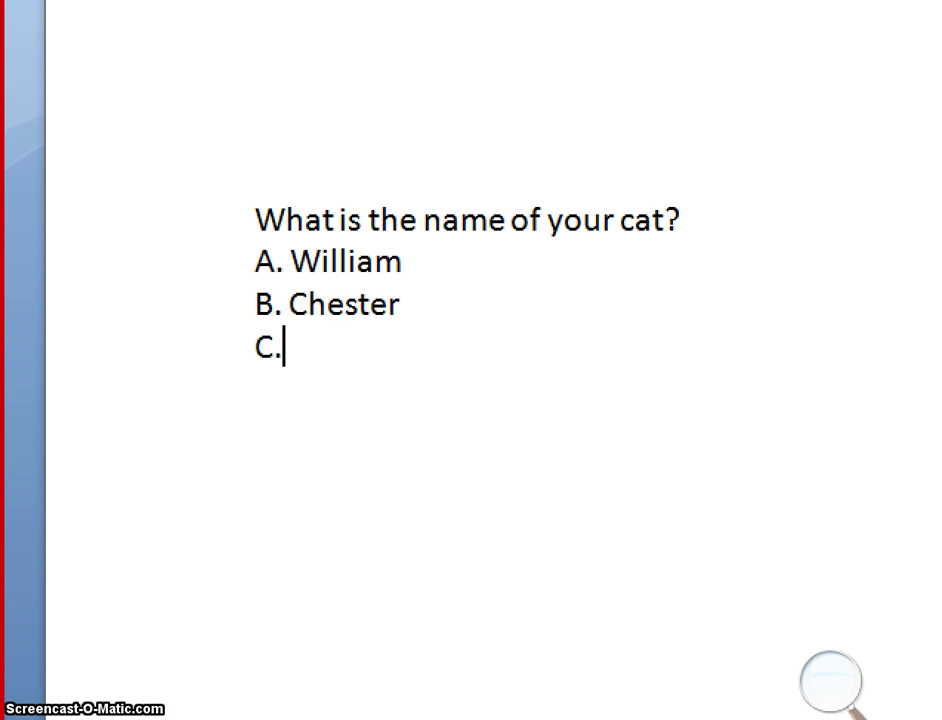
pyautogui.write('. Fifi ')
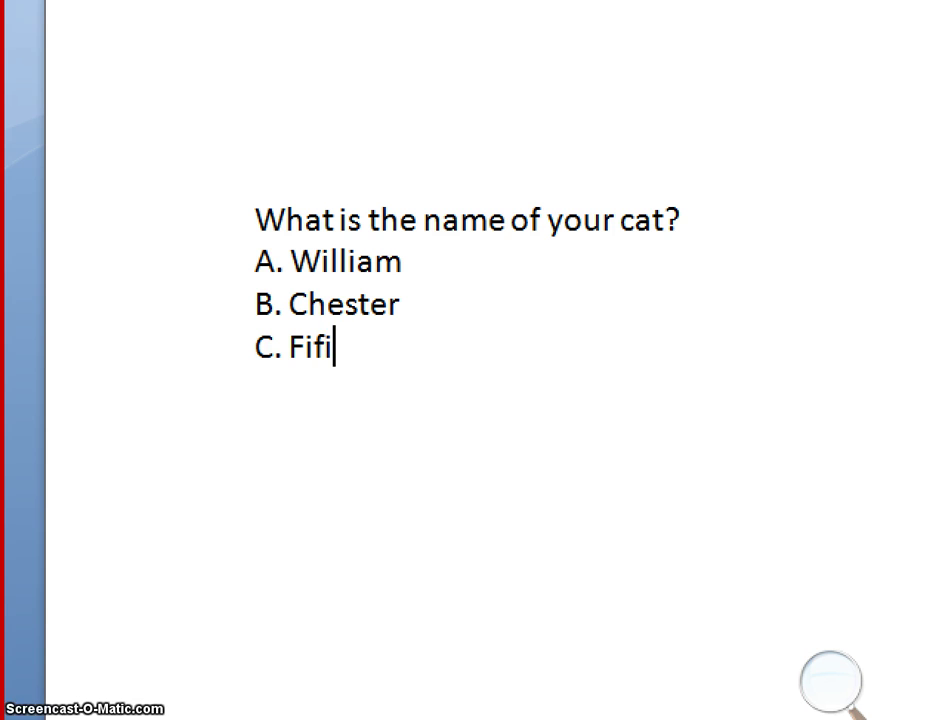
pyautogui.write('D. Ei')
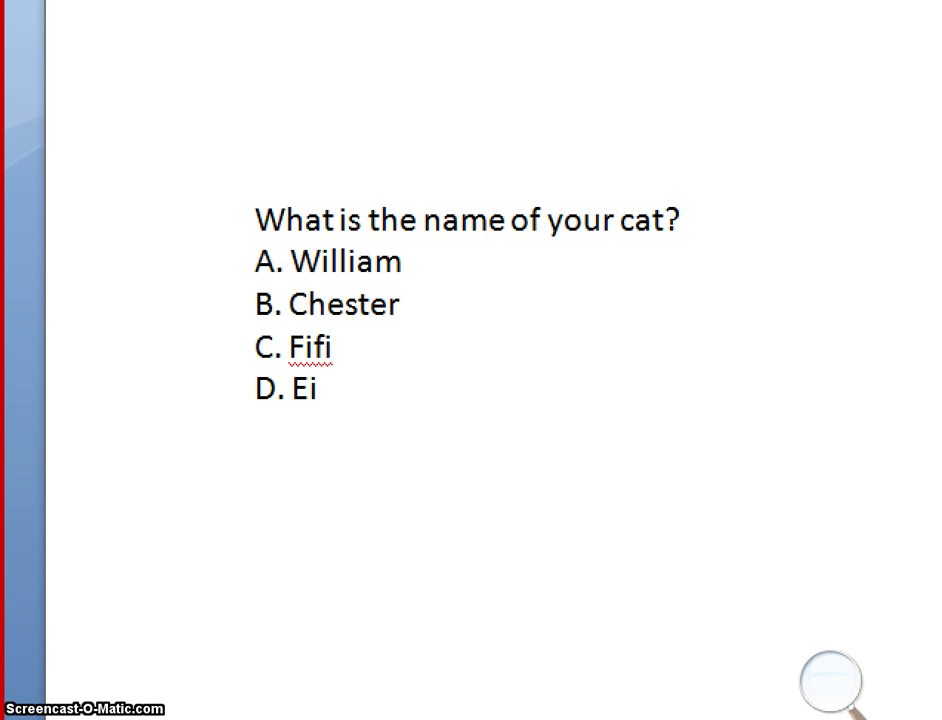
pyautogui.write('leen')
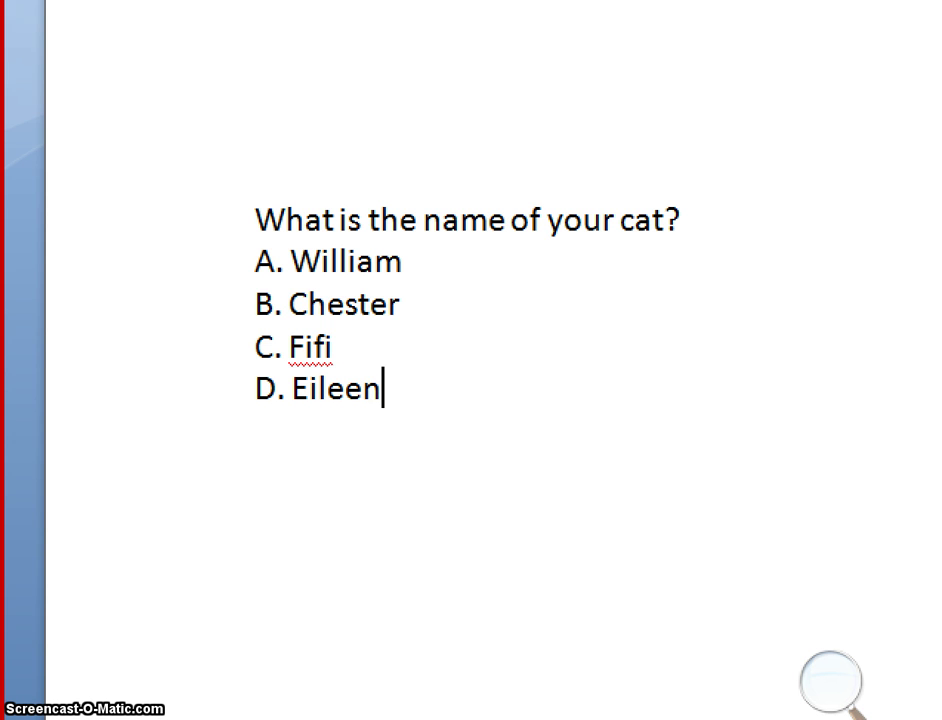
# Add the line "ANSWER: B" below the answer options, followed by a blank line
pyautogui.press('Return')
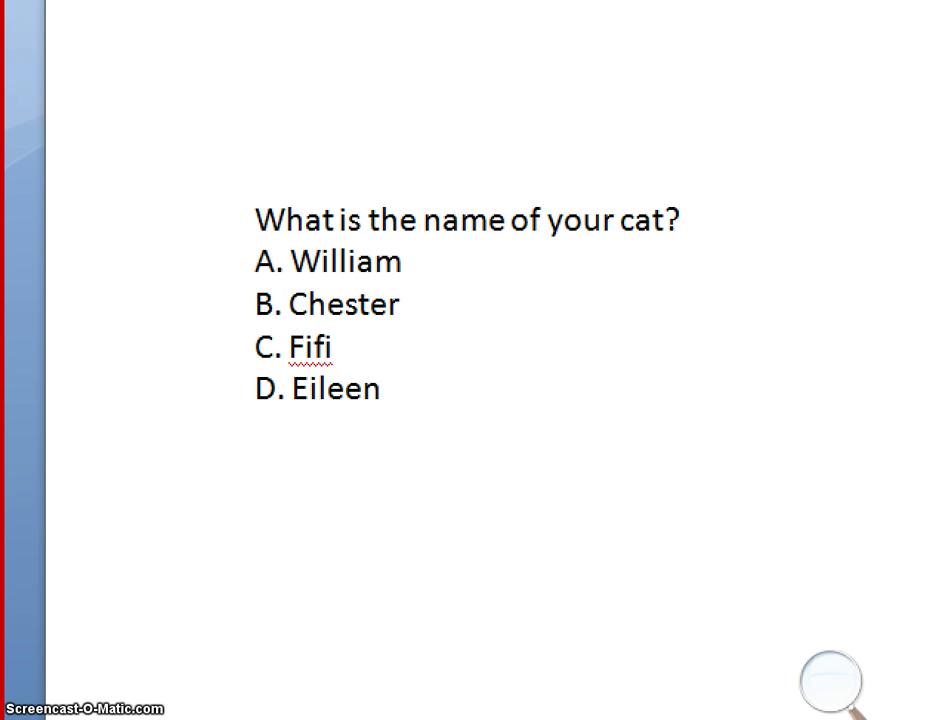
pyautogui.write('ANSWER: B')
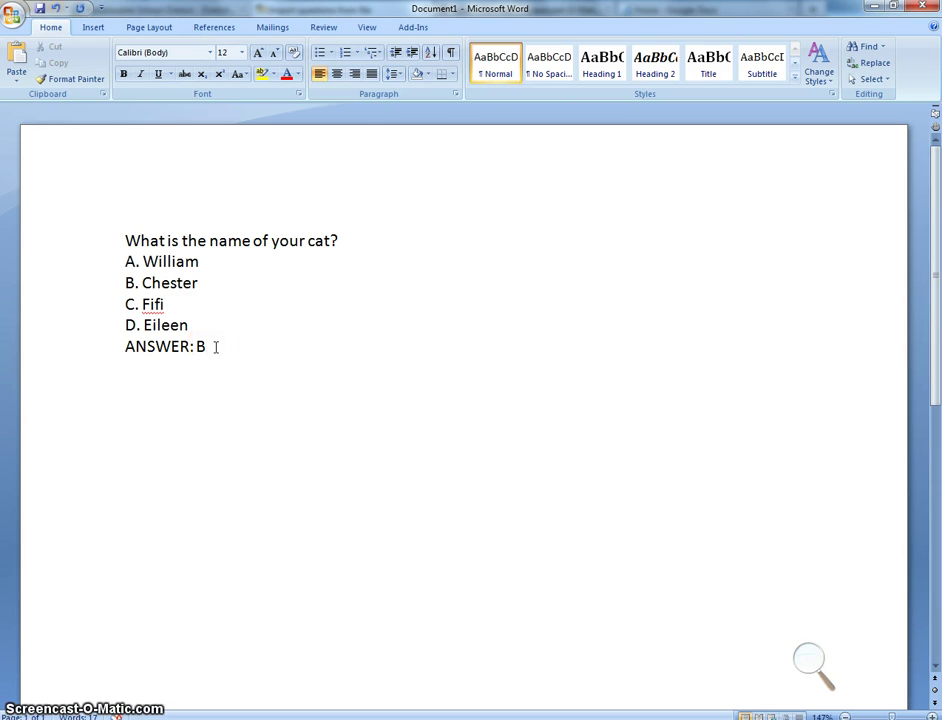
pyautogui.press('Return')
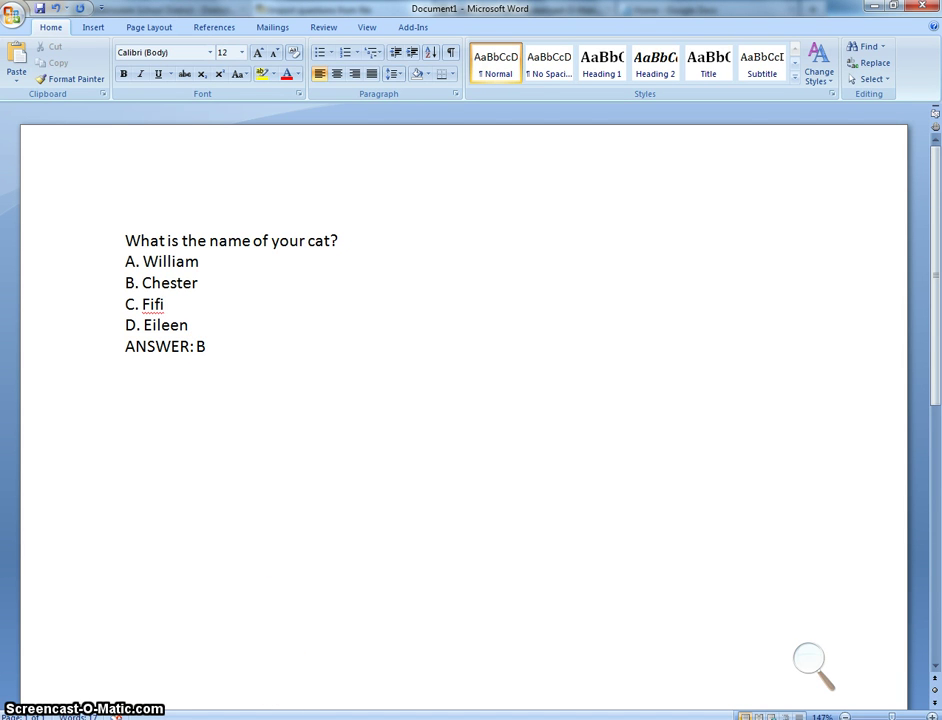
# Paste the three questions from the Notepad file Moodle Aiken Test 2 into the Word document below the cat question
pyautogui.moveTo(290, 719)
pyautogui.click(290, 650)
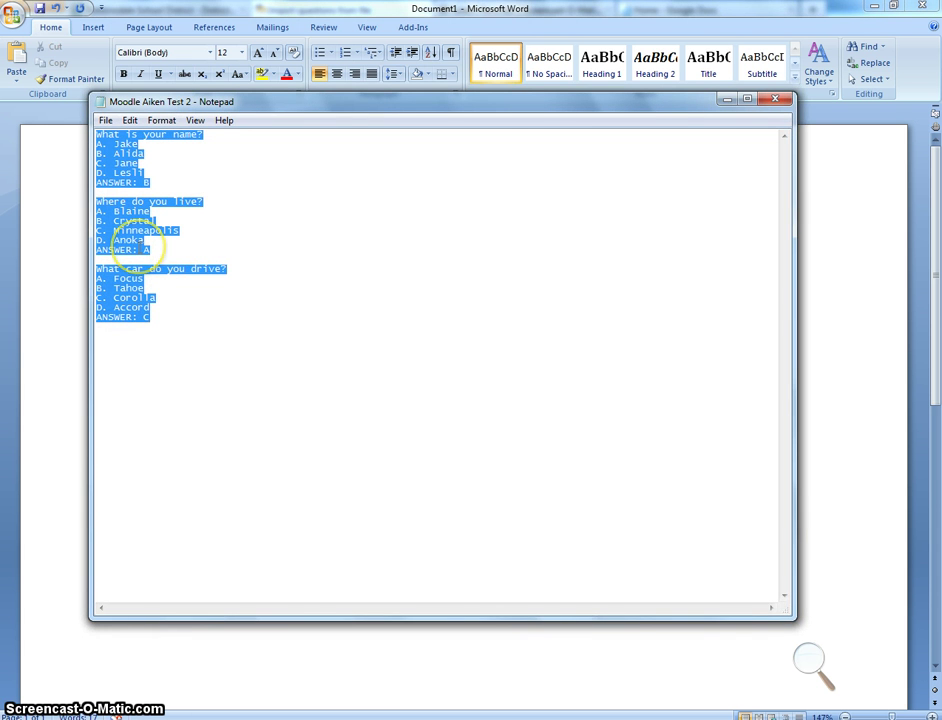
pyautogui.click(727, 99)
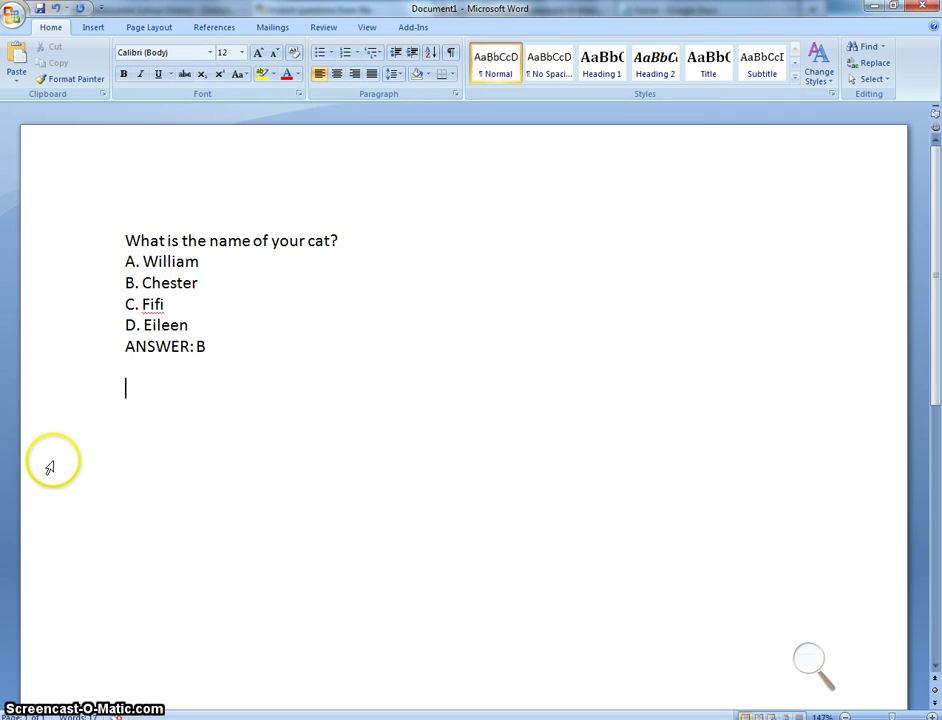
pyautogui.hotkey('ctrl', 'v')
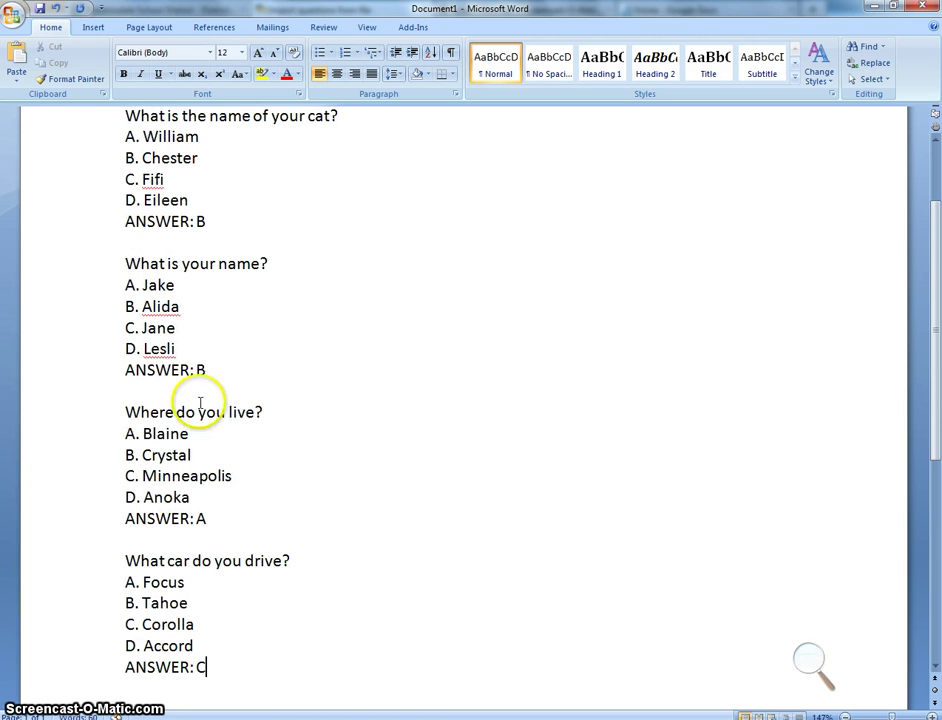
# Start saving a copy of the question document in another format and set its file type to Plain Text
pyautogui.scroll(2, 309, 351)
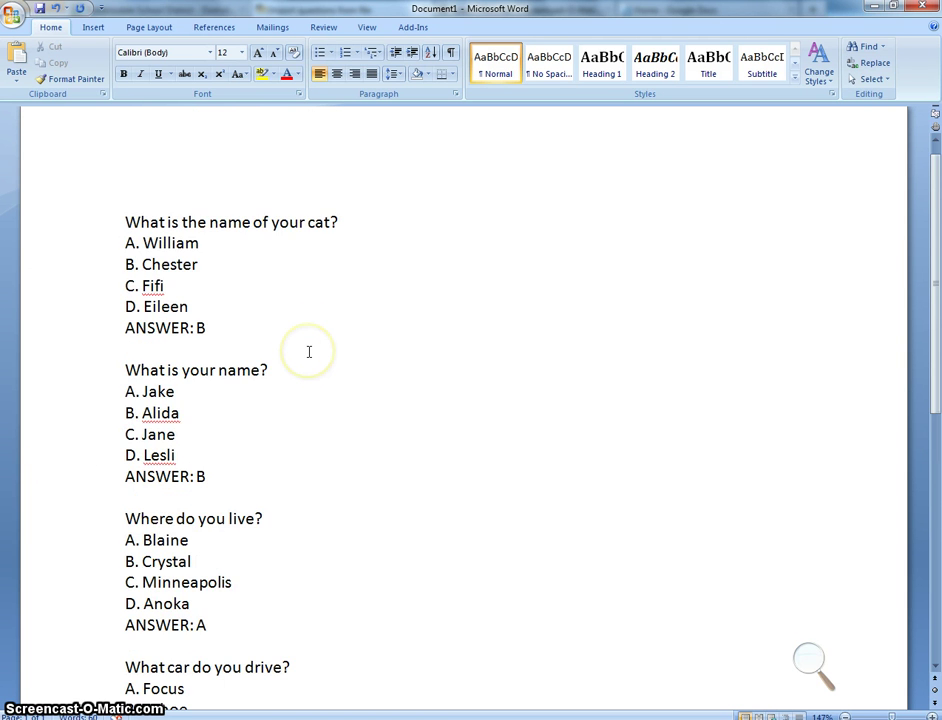
pyautogui.scroll(-5, 309, 352)
pyautogui.scroll(4, 308, 356)
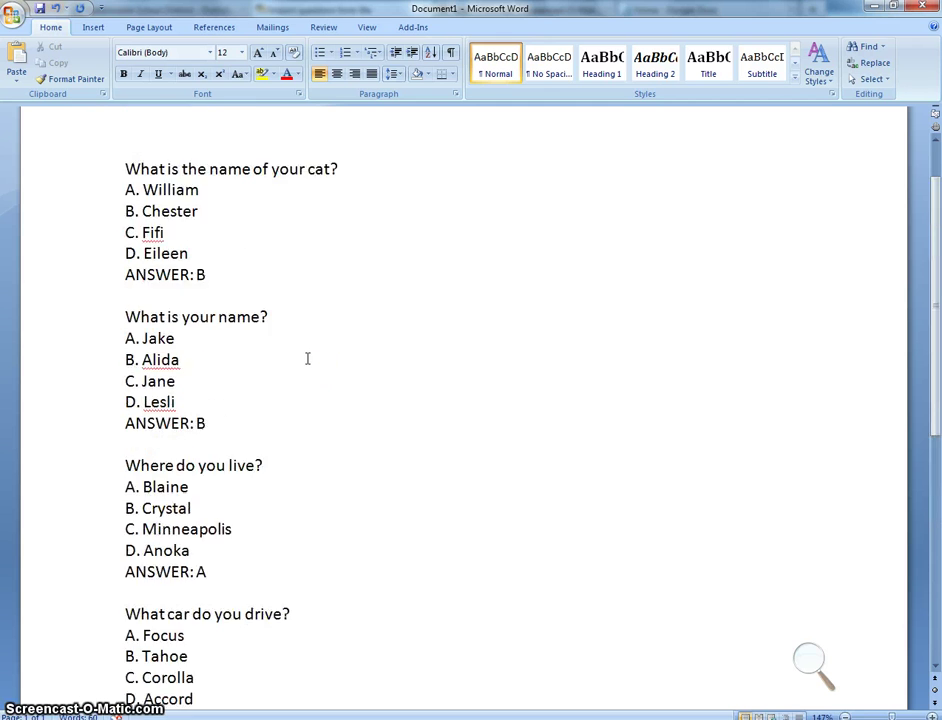
pyautogui.scroll(1, 307, 358)
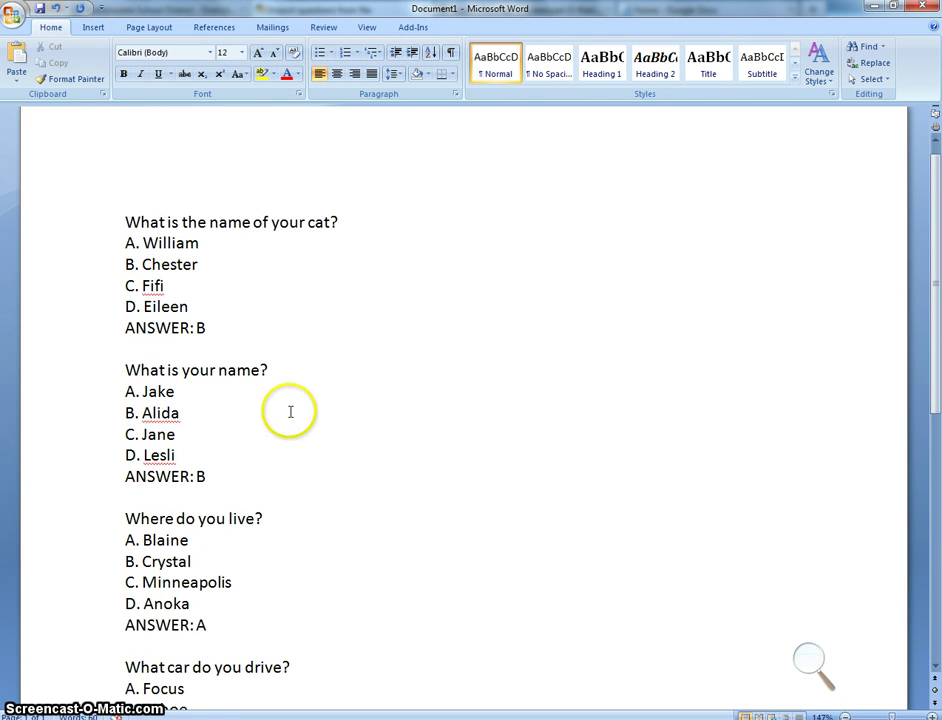
pyautogui.scroll(1, 300, 430)
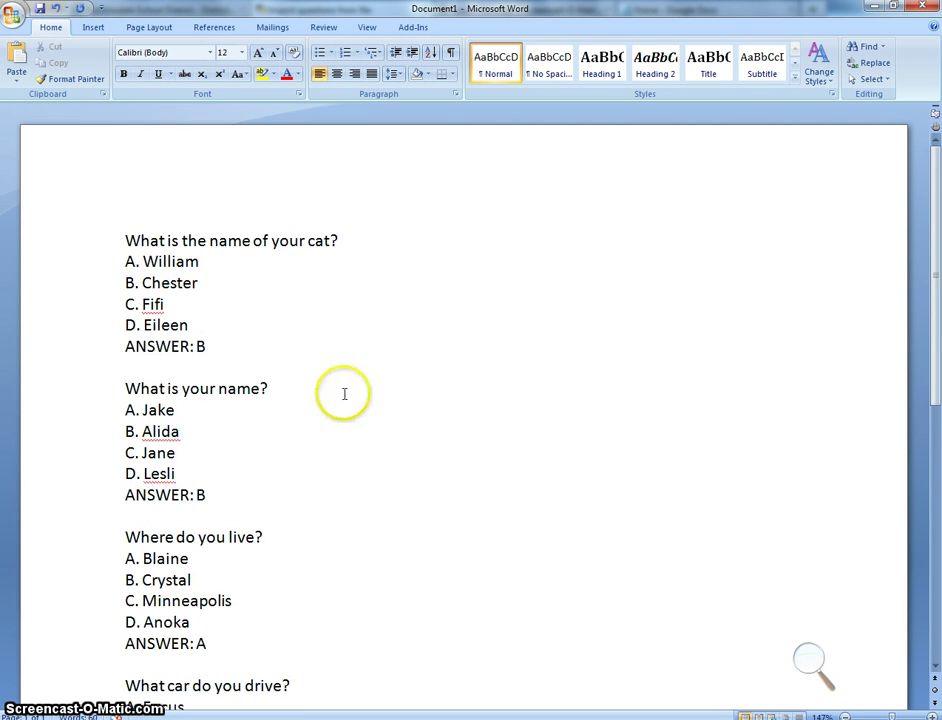
pyautogui.click(14, 18)
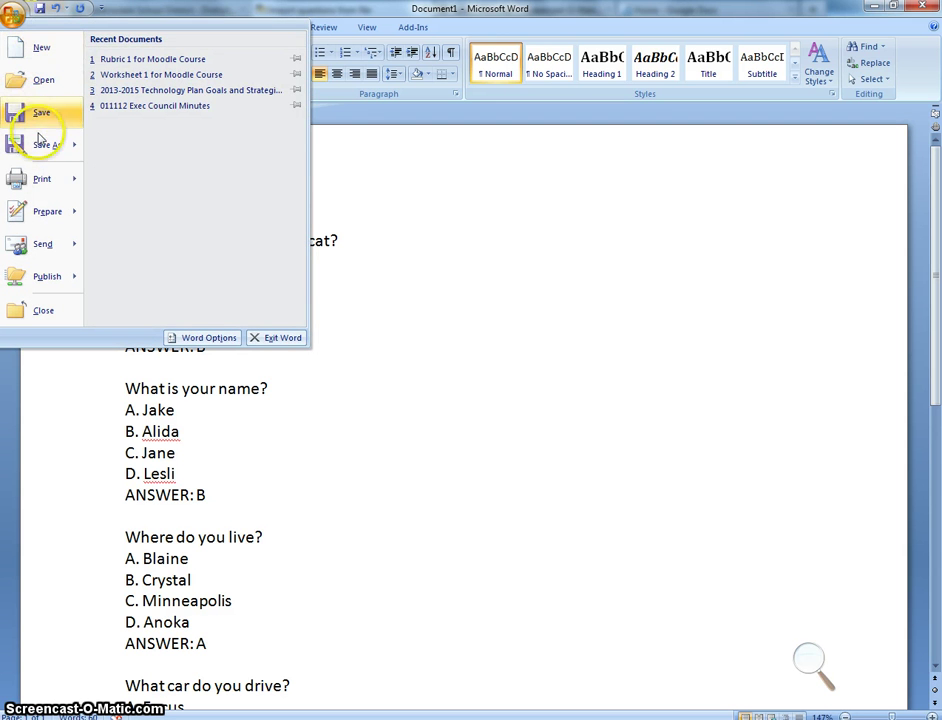
pyautogui.moveTo(43, 145)
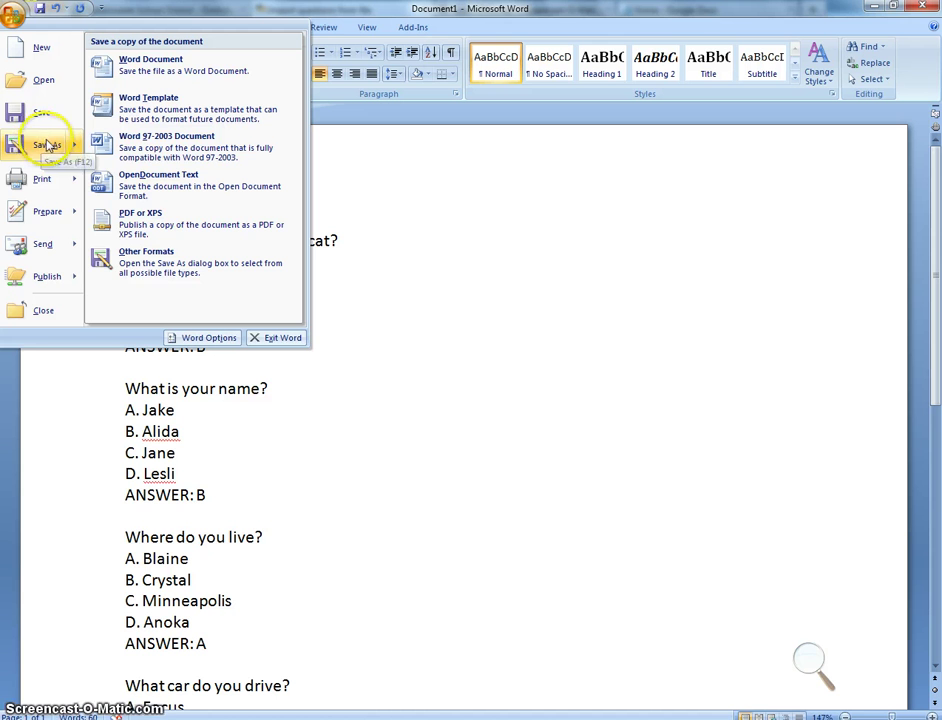
pyautogui.click(148, 268)
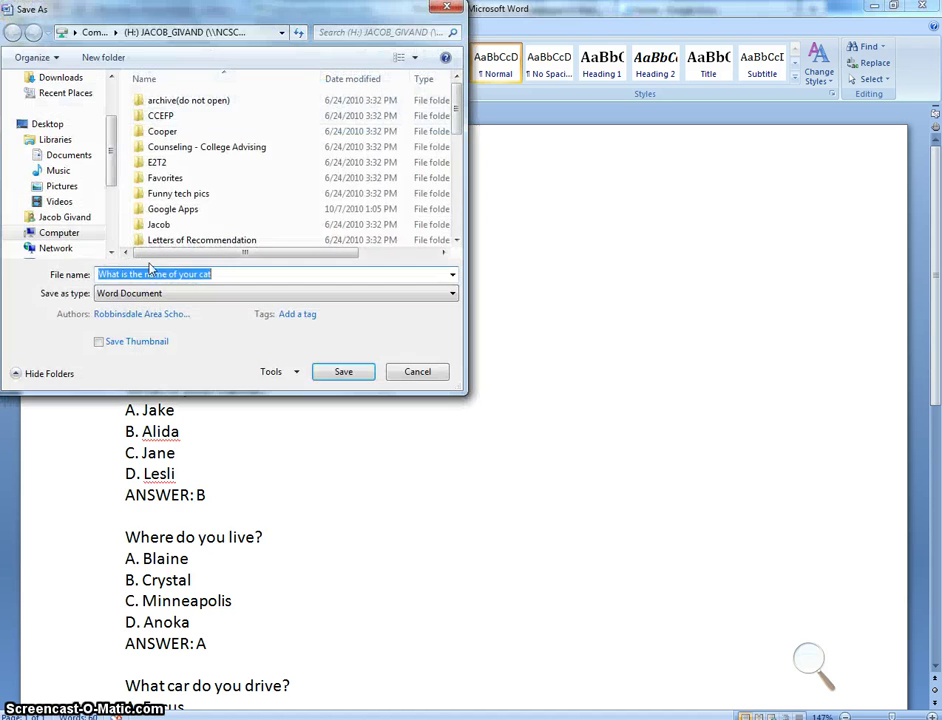
pyautogui.click(452, 293)
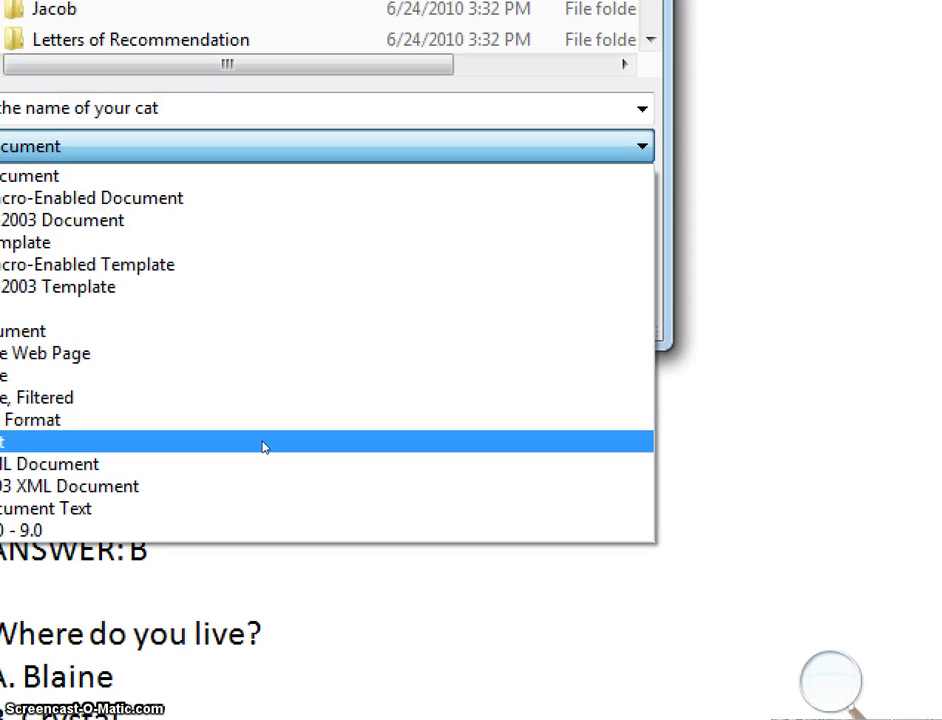
pyautogui.moveTo(237, 445); pyautogui.dragTo(121, 455)
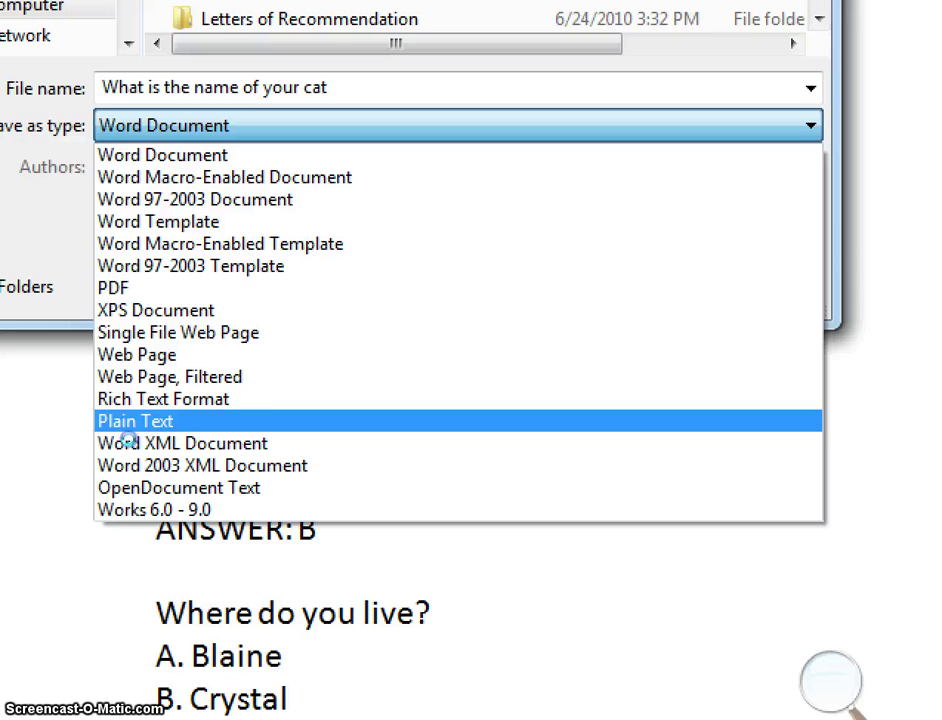
pyautogui.click(128, 430)
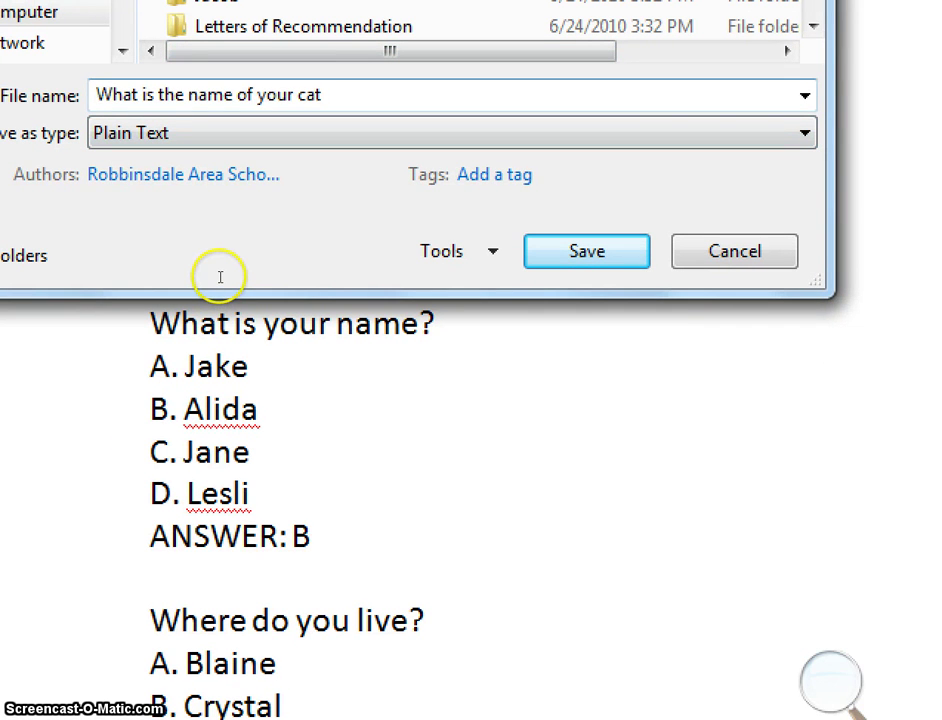
# Name the file "Aiken Test for Moodle" and save it to the Desktop with the Windows (Default) text encoding
pyautogui.hotkey('shift', 'Tab')
pyautogui.write('Ai')
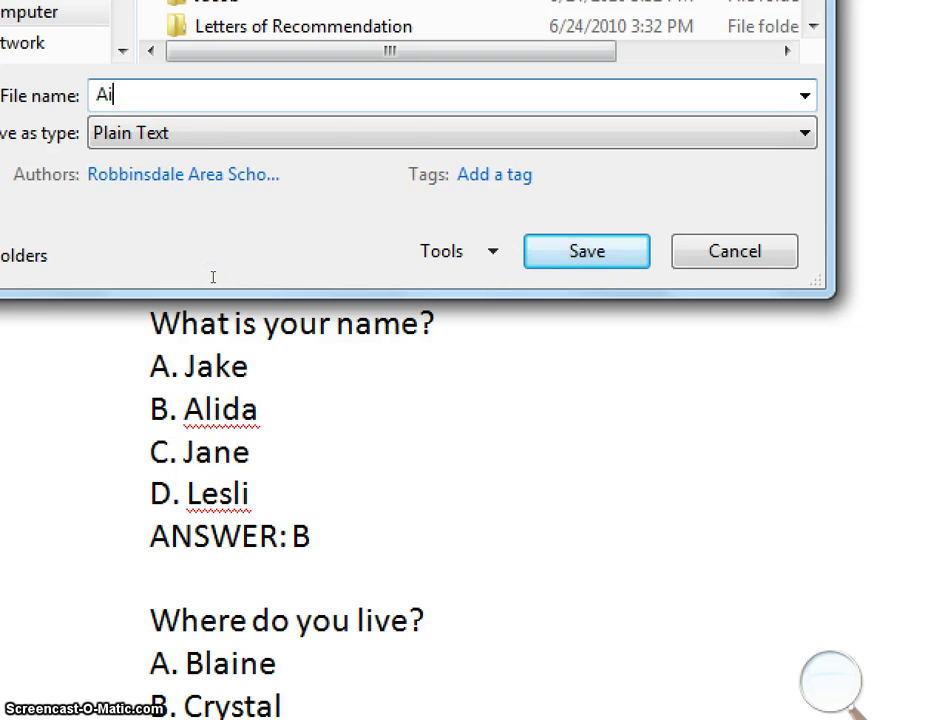
pyautogui.write('ken Tes')
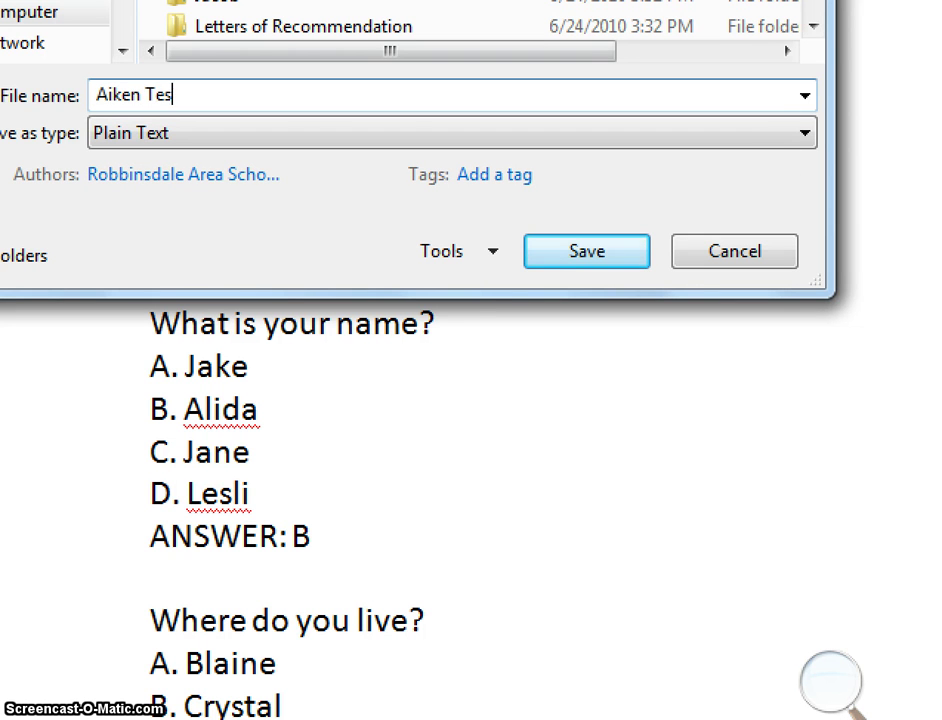
pyautogui.write('t for Moodle')
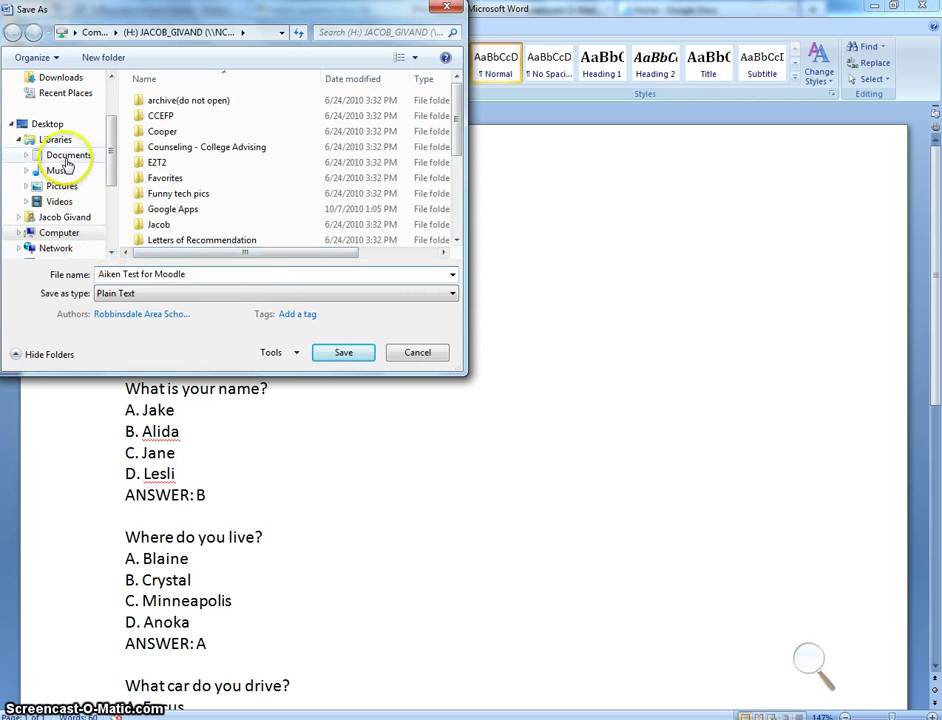
pyautogui.click(44, 125)
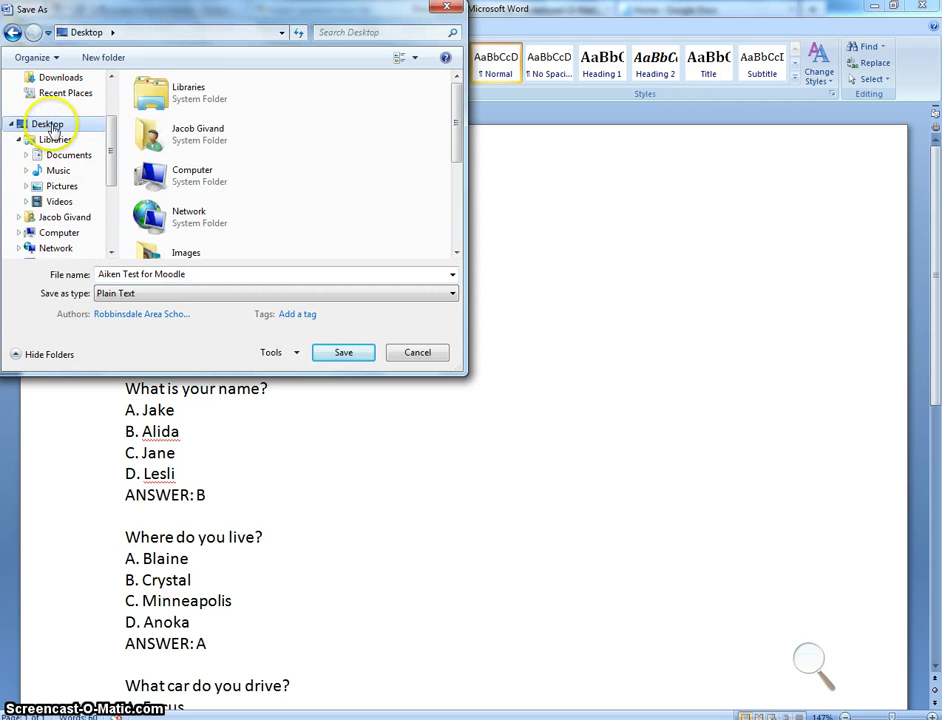
pyautogui.click(343, 352)
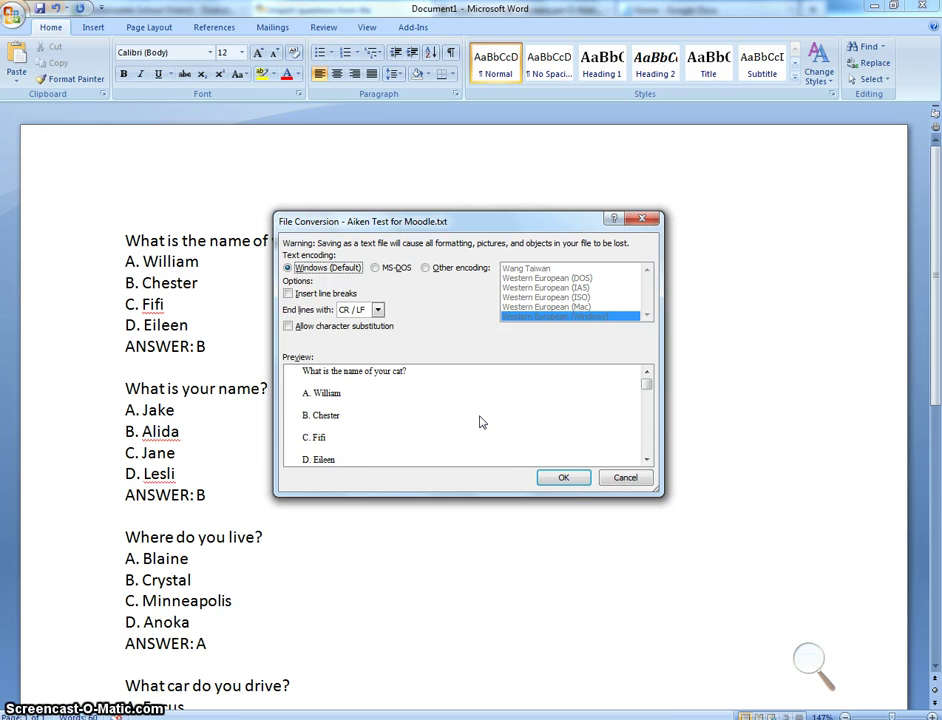
pyautogui.click(561, 478)
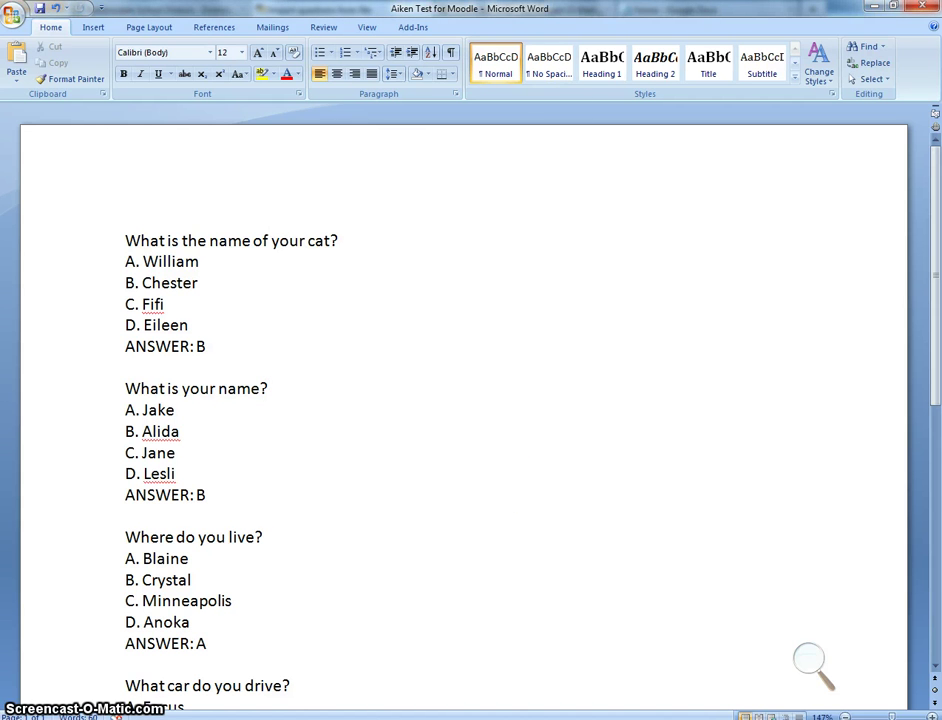
# Close Word, return to Moodle's question import page in Firefox and choose Aiken format as the file format
pyautogui.click(916, 9)
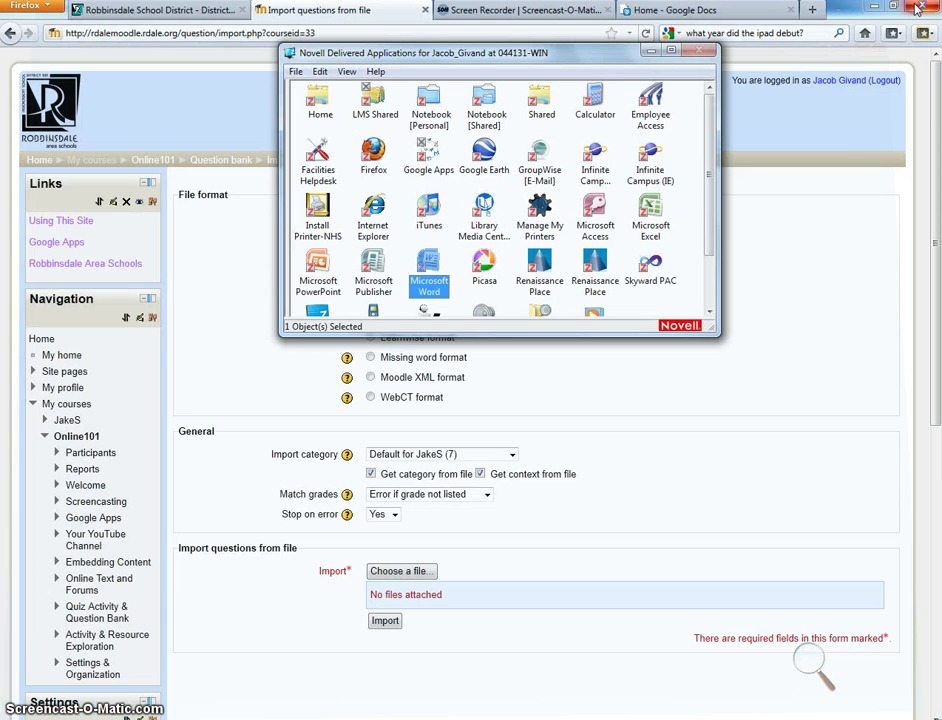
pyautogui.click(651, 50)
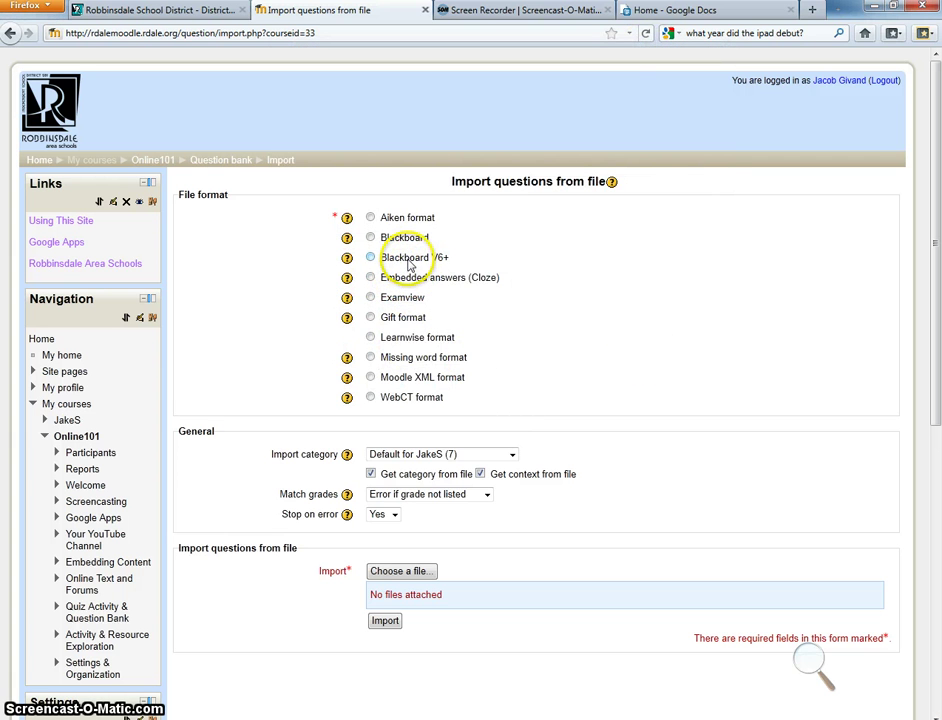
pyautogui.click(369, 219)
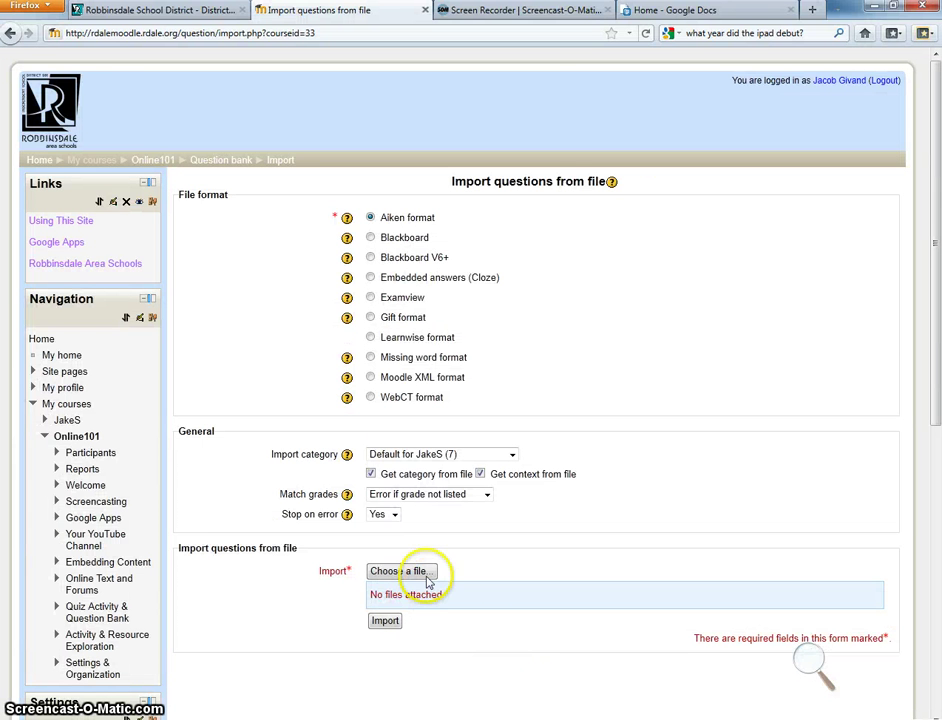
# Upload the text file Aiken Test for Moodle from the Desktop, import its questions and continue to the question bank
pyautogui.click(421, 572)
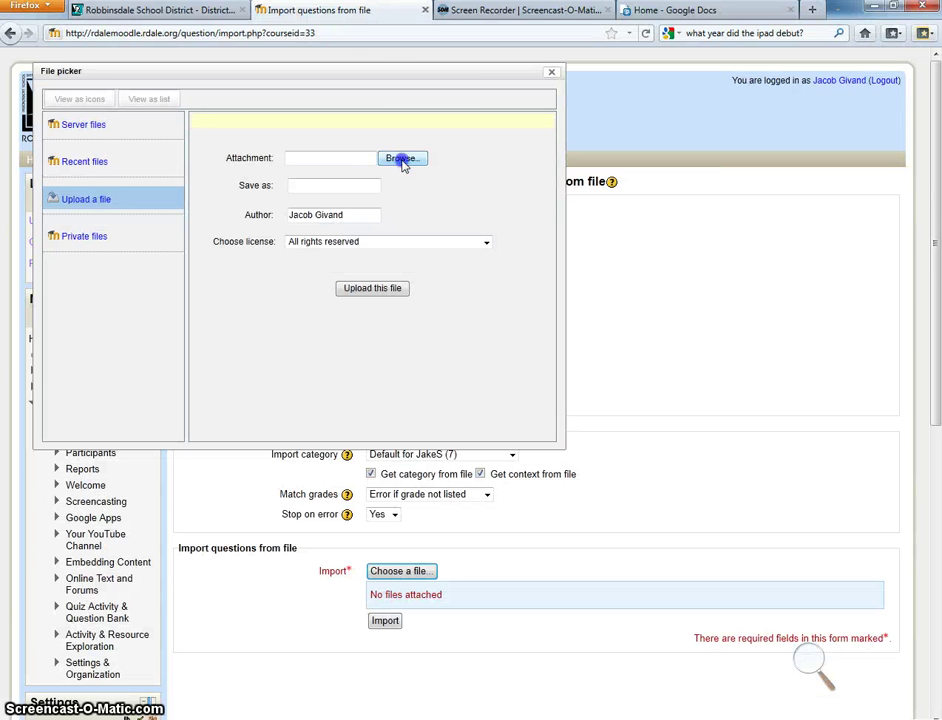
pyautogui.click(402, 160)
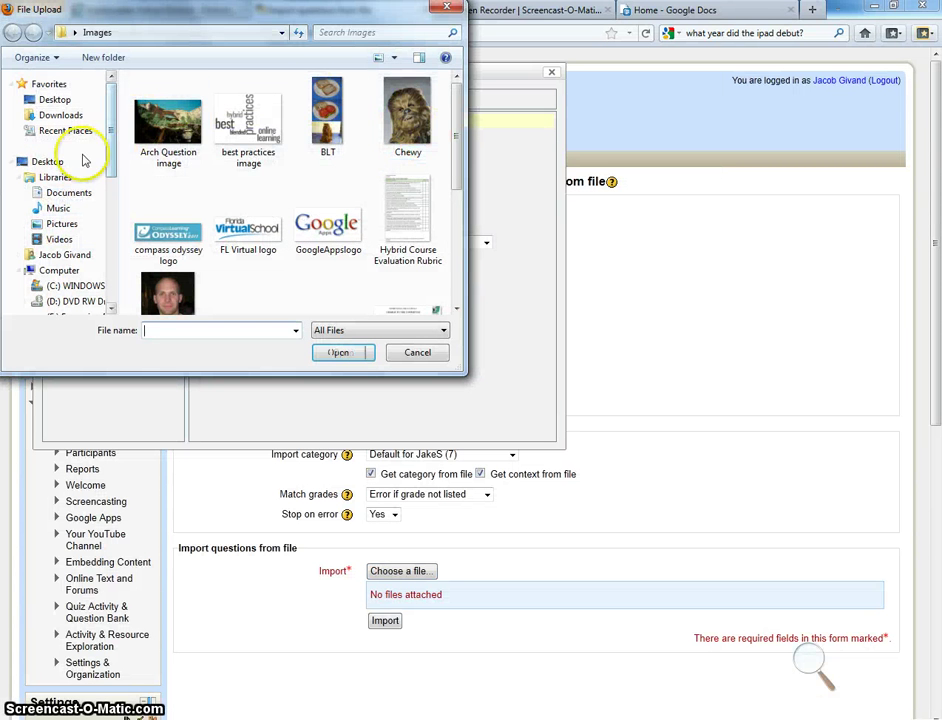
pyautogui.click(45, 161)
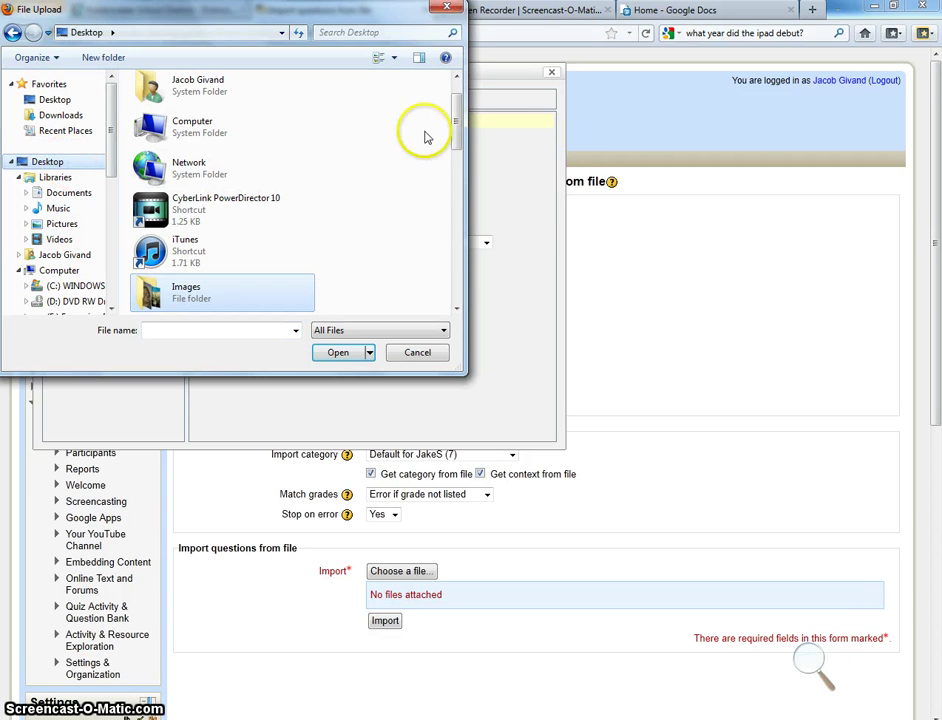
pyautogui.moveTo(456, 105); pyautogui.dragTo(466, 183)
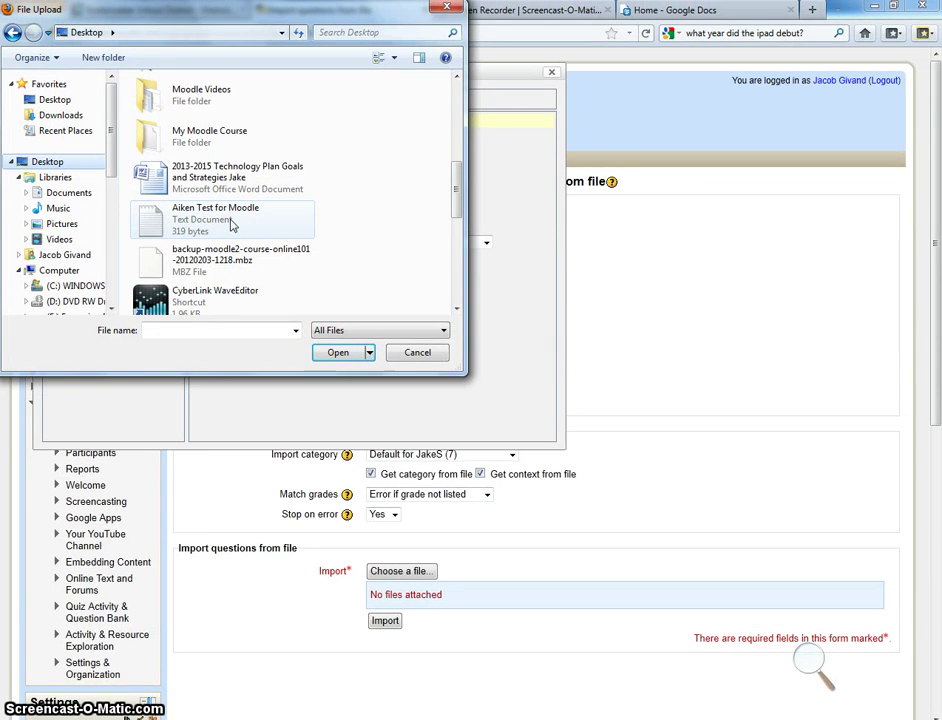
pyautogui.doubleClick(231, 223)
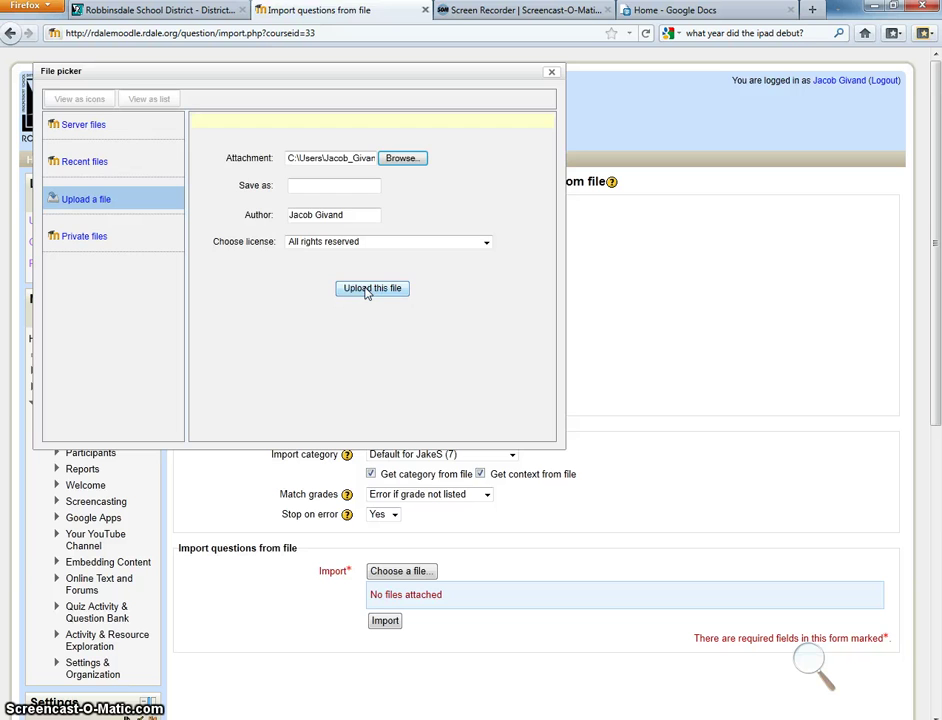
pyautogui.click(368, 290)
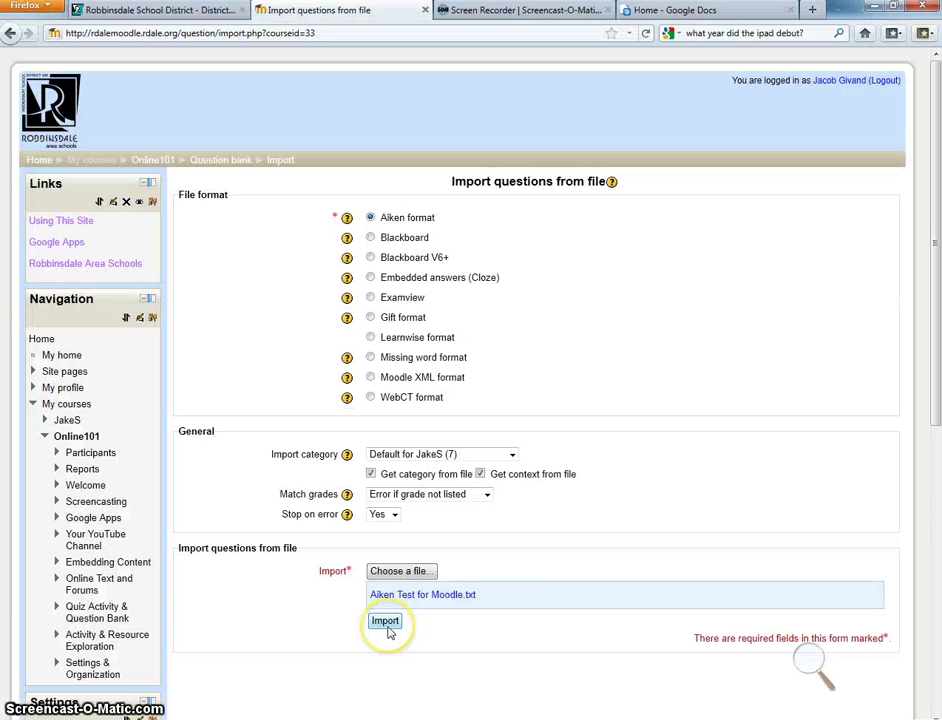
pyautogui.click(385, 624)
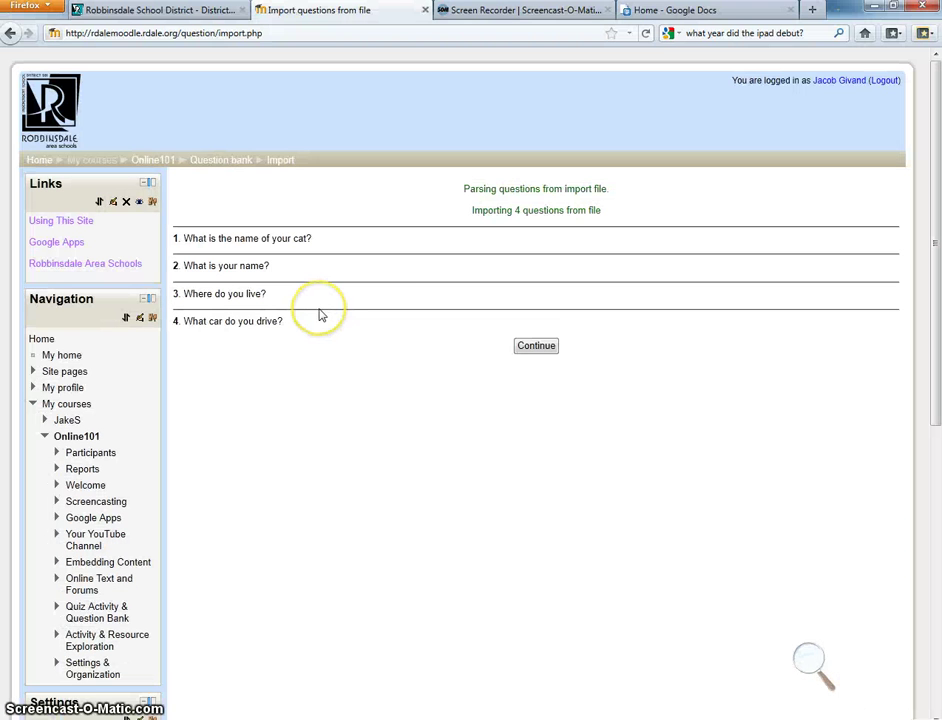
pyautogui.click(541, 346)
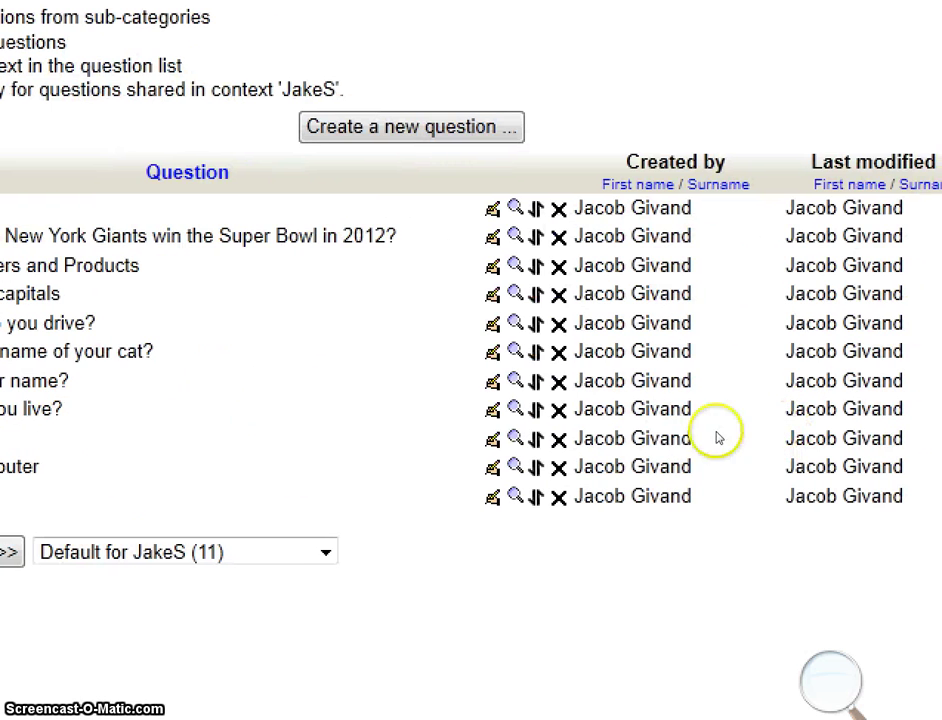
# Open the imported question "What is the name of your cat?" for editing, check its answer choices and grades, and return to the question list
pyautogui.click(578, 406)
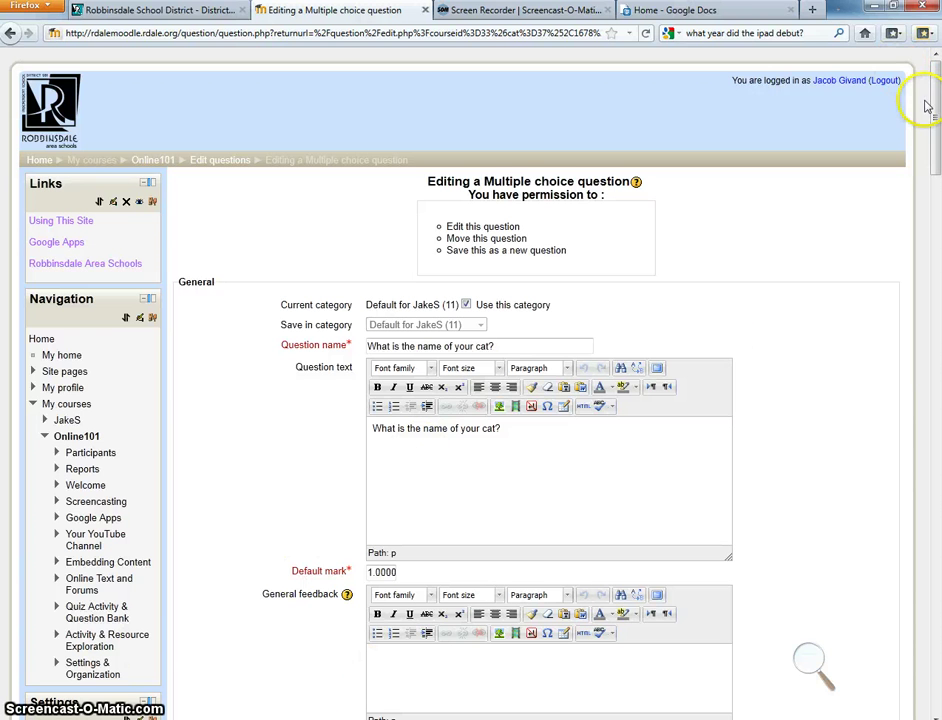
pyautogui.moveTo(935, 100); pyautogui.dragTo(936, 240)
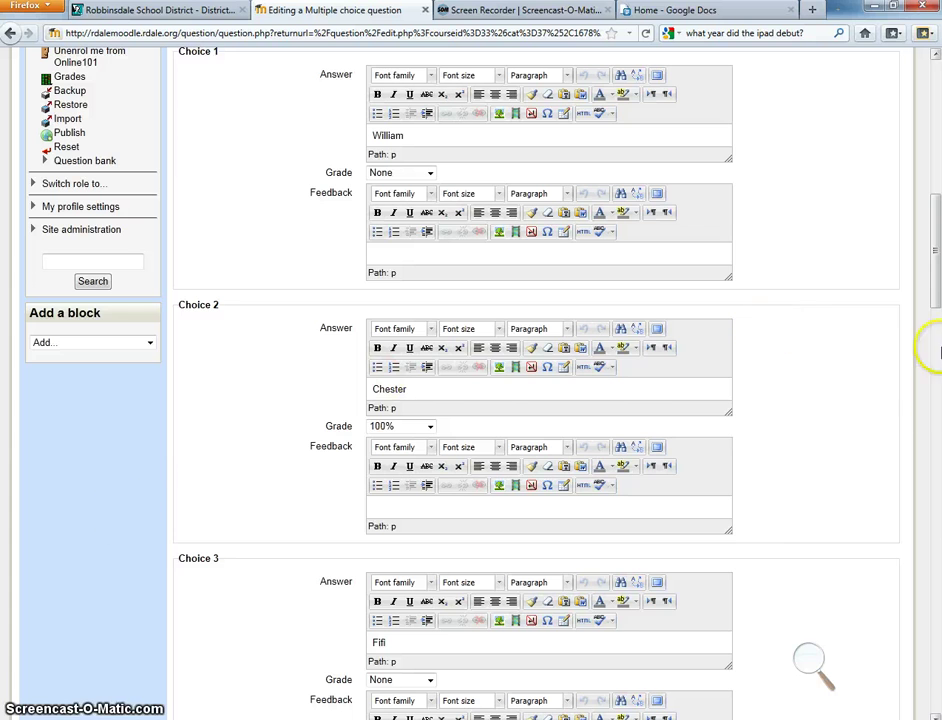
pyautogui.moveTo(935, 225); pyautogui.dragTo(937, 115)
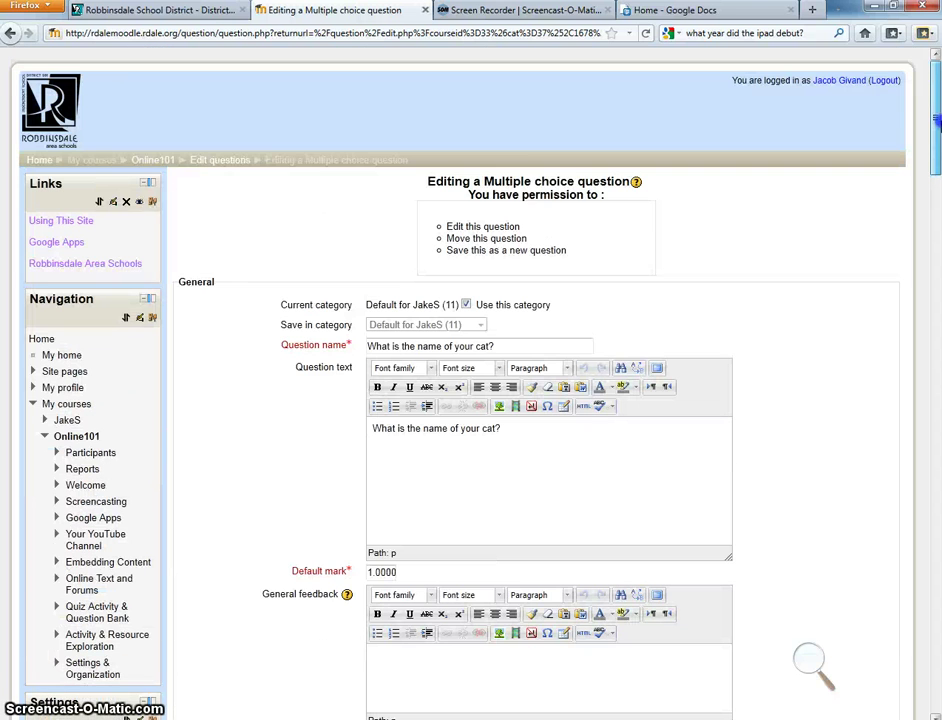
pyautogui.click(211, 163)
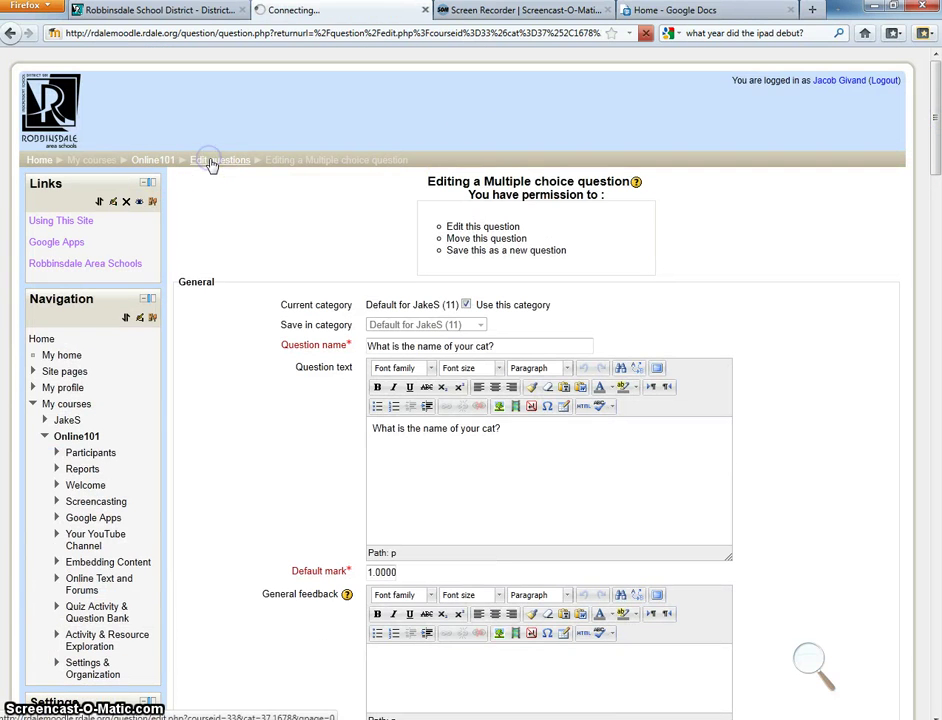